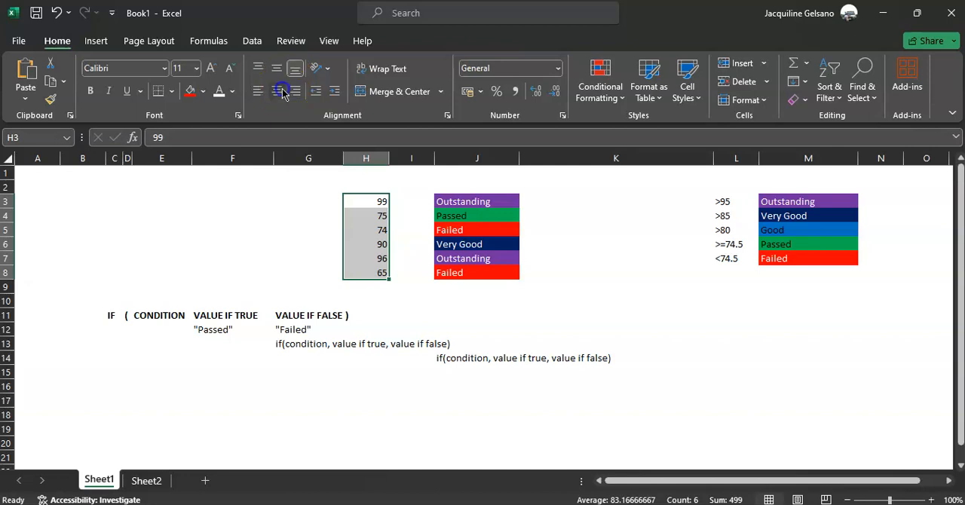
Enter the label VLOOKUP in cell C16, below the IF syntax notes.
{"action": "left_click", "coordinate": [409, 204]}
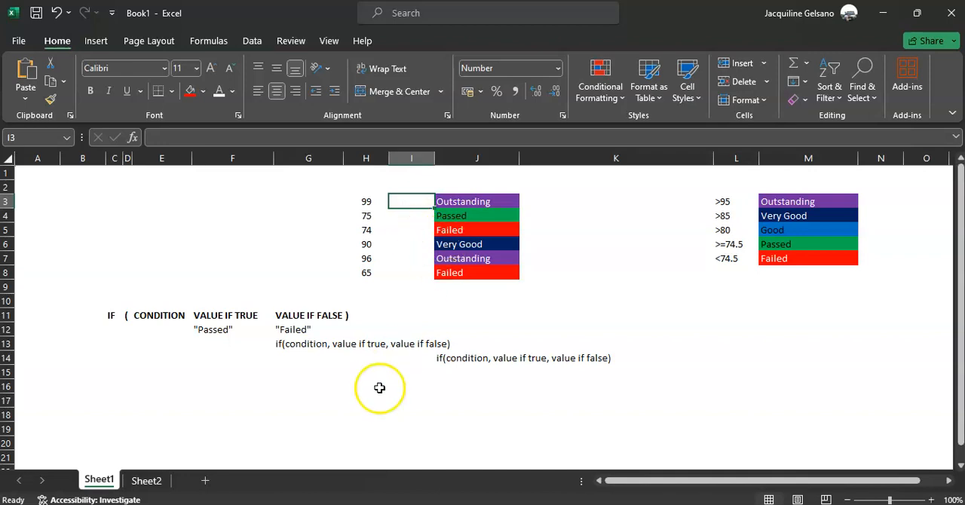
{"action": "left_click", "coordinate": [114, 386]}
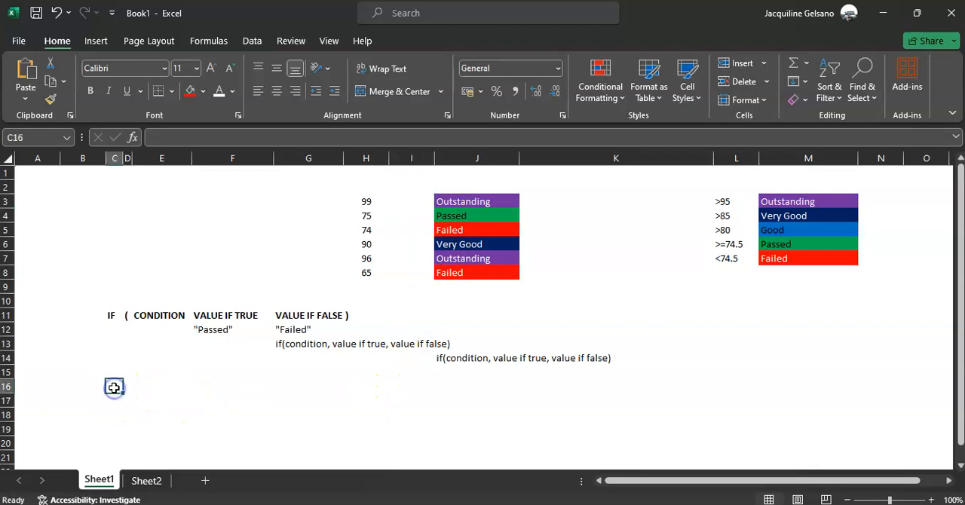
{"action": "type", "text": "VLOOKUP"}
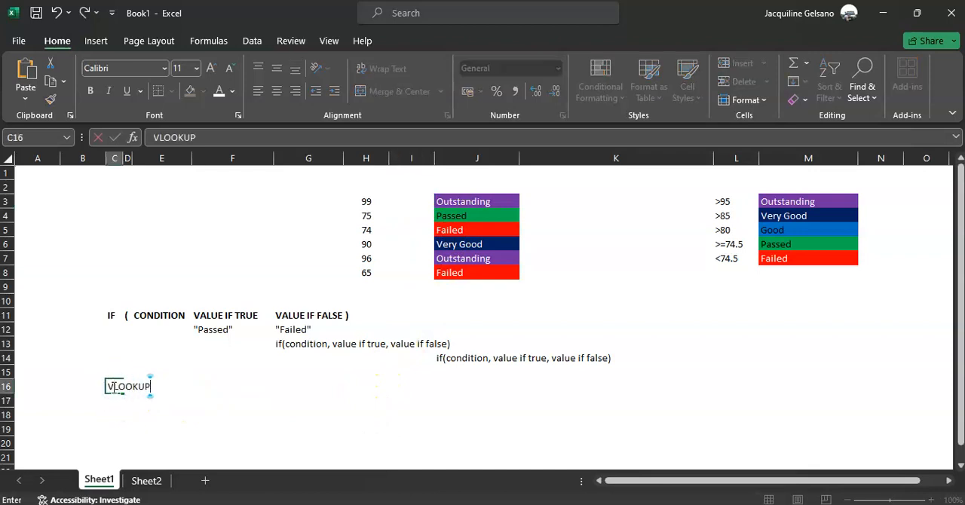
{"action": "key", "text": "Tab"}
{"action": "left_click", "coordinate": [114, 387]}
{"action": "key", "text": "ctrl+c"}
{"action": "key", "text": "Left"}
{"action": "type", "text": "F"}
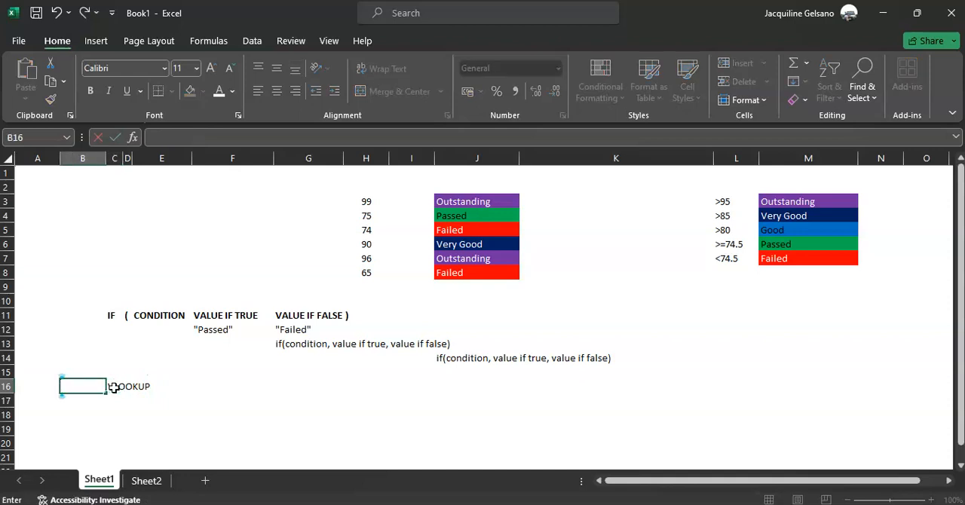
{"action": "key", "text": "Escape"}
Move the VLOOKUP label from C16 to B16.
{"action": "left_click", "coordinate": [114, 387]}
{"action": "key", "text": "ctrl+c"}
{"action": "key", "text": "Left"}
{"action": "key", "text": "ctrl+v"}
Enter an opening parenthesis in D16 and the label VALUE in E16.
{"action": "key", "text": "Right"}
{"action": "key", "text": "Right"}
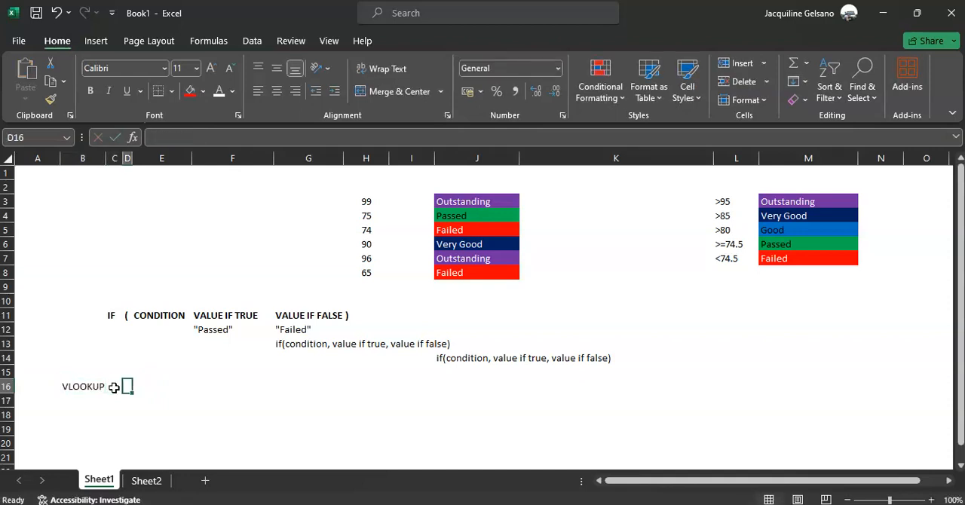
{"action": "type", "text": "("}
{"action": "key", "text": "Right"}
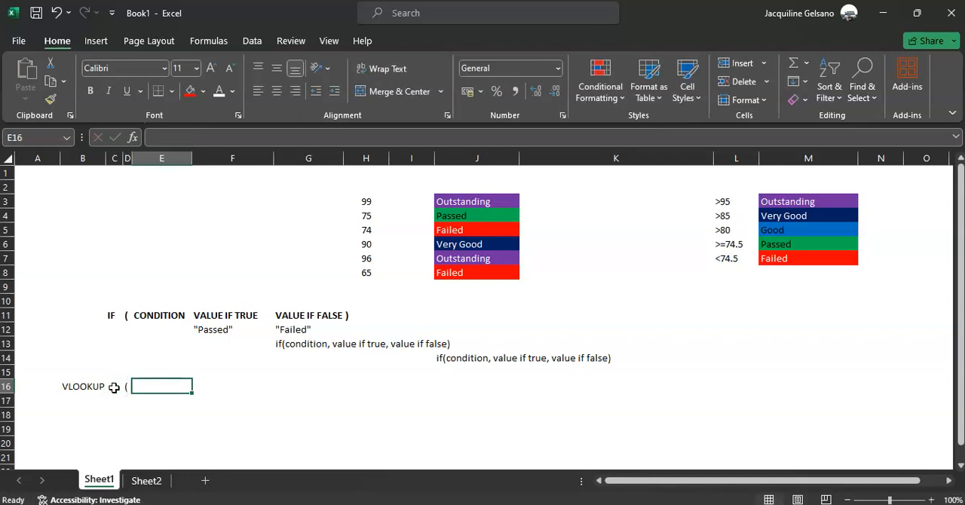
{"action": "type", "text": "VALUE TO COMPARE"}
{"action": "key", "text": "BackSpace"}
{"action": "key", "text": "BackSpace"}
{"action": "key", "text": "BackSpace"}
{"action": "key", "text": "BackSpace"}
{"action": "key", "text": "BackSpace"}
{"action": "key", "text": "BackSpace"}
{"action": "key", "text": "BackSpace"}
{"action": "key", "text": "BackSpace"}
{"action": "key", "text": "BackSpace"}
{"action": "key", "text": "BackSpace"}
{"action": "key", "text": "BackSpace"}
{"action": "key", "text": "Tab"}
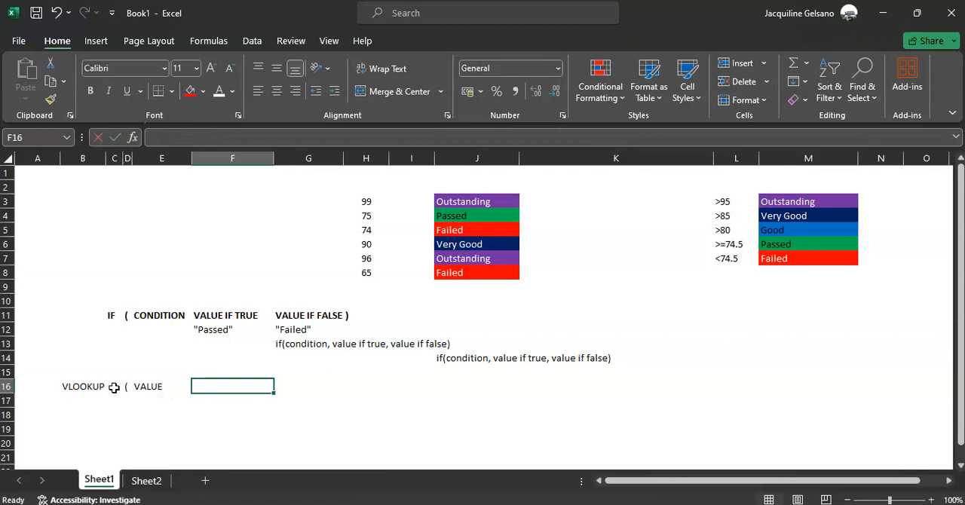
Complete the syntax row with TABLE OF RATING in F16, COLUMN # in G16 and a closing parenthesis in H16.
{"action": "type", "text": "TABLE OF RATING"}
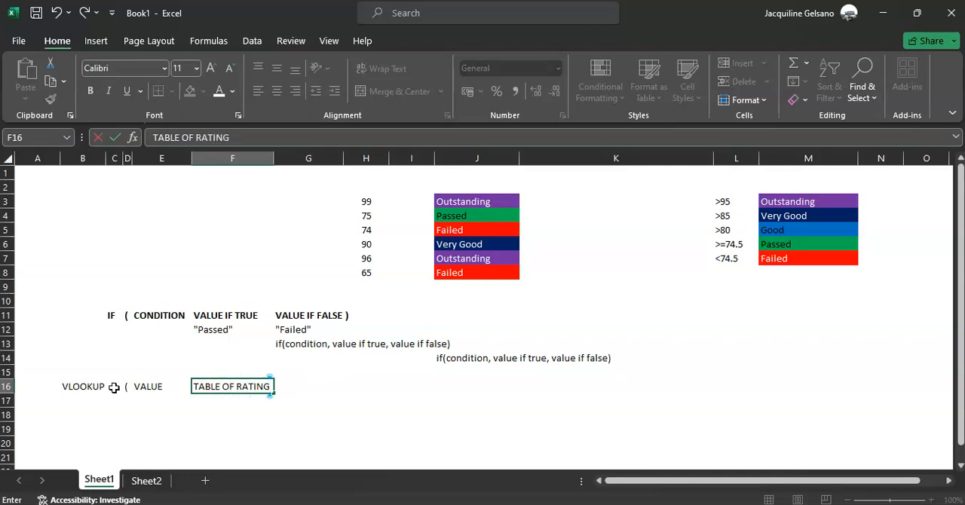
{"action": "key", "text": "Tab"}
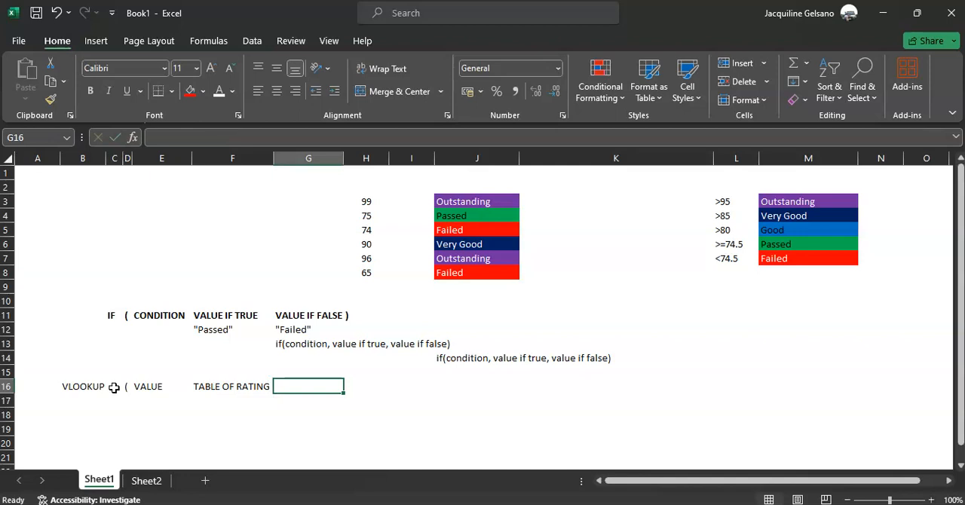
{"action": "type", "text": "COLUMN #"}
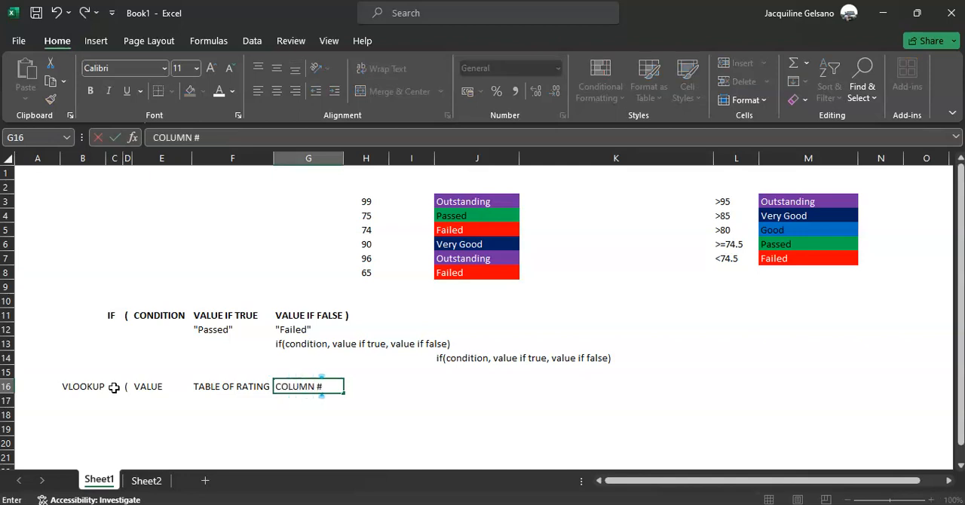
{"action": "key", "text": "Tab"}
{"action": "type", "text": ")"}
{"action": "key", "text": "Tab"}
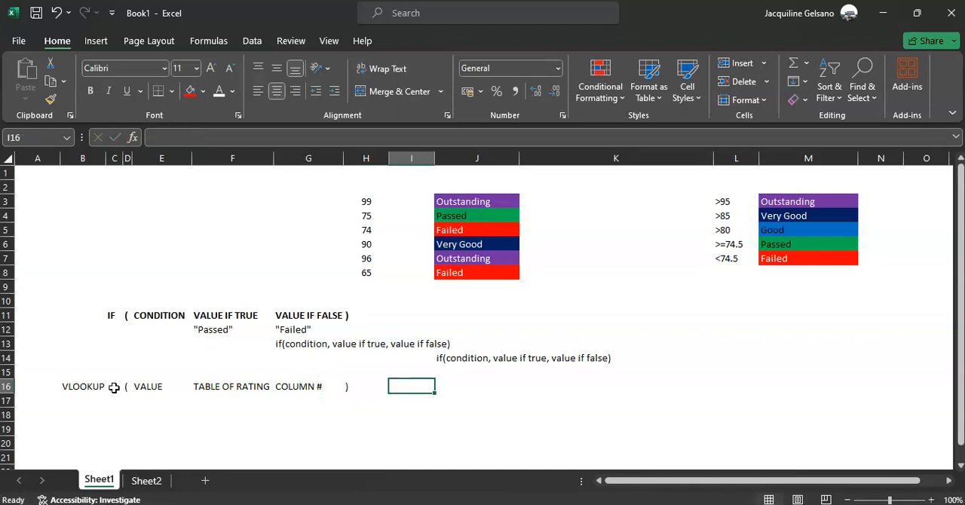
Begin a VLOOKUP formula in I3 with H3 as the lookup value.
{"action": "left_click", "coordinate": [408, 203]}
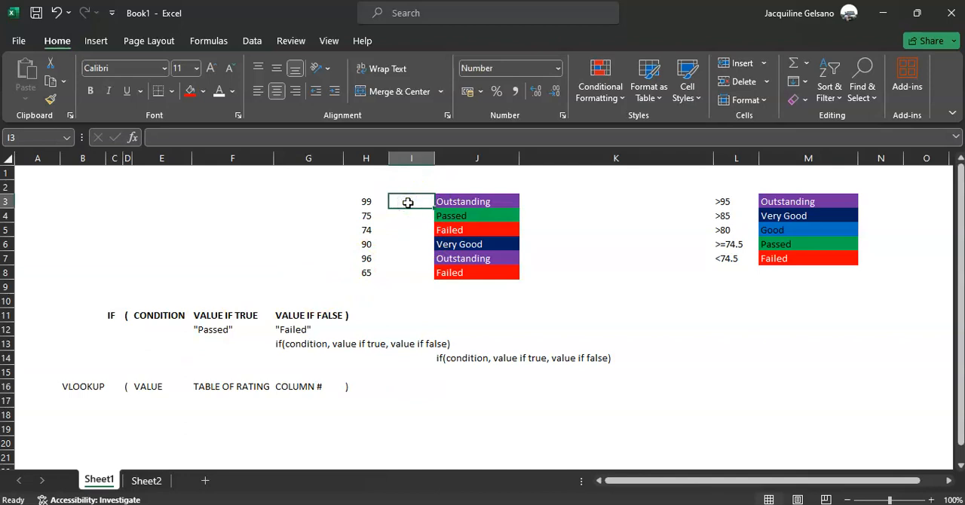
{"action": "type", "text": "="}
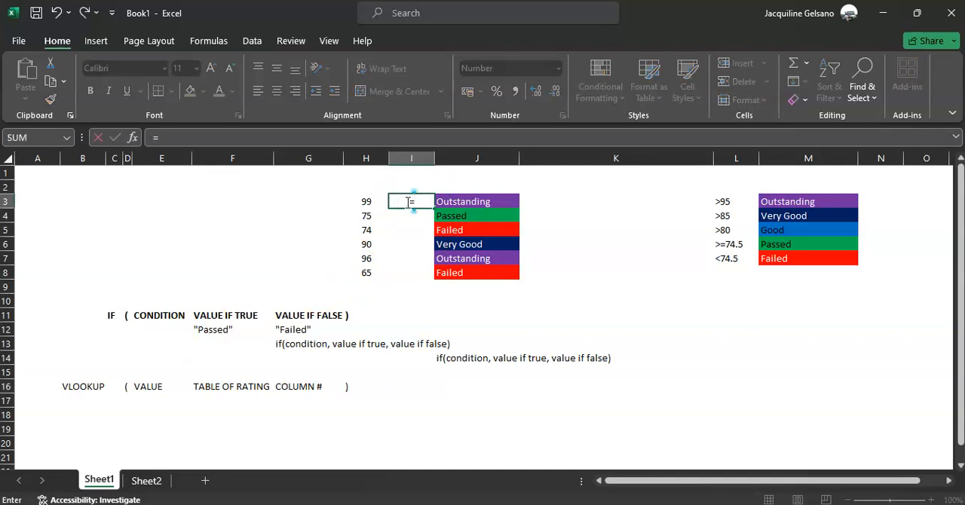
{"action": "type", "text": "VLO"}
{"action": "key", "text": "Tab"}
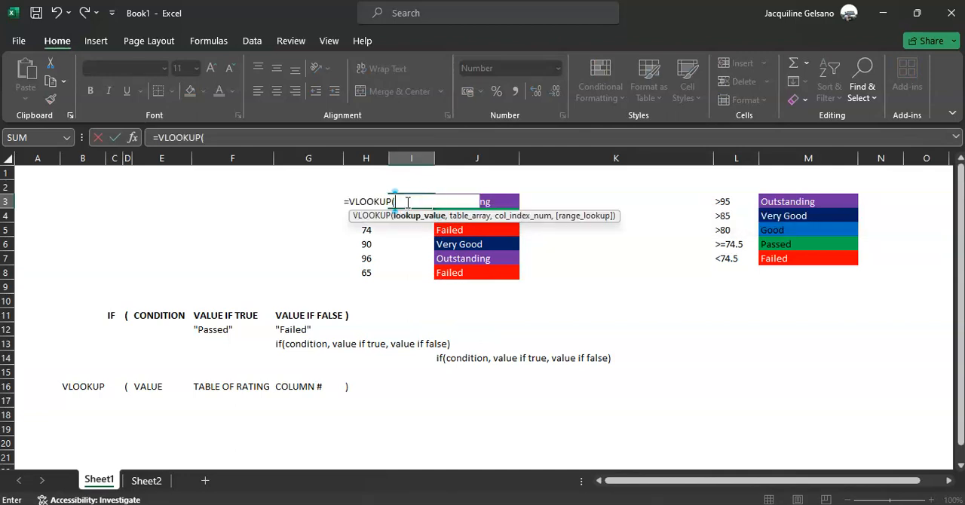
{"action": "left_click", "coordinate": [323, 206]}
{"action": "key", "text": "Right"}
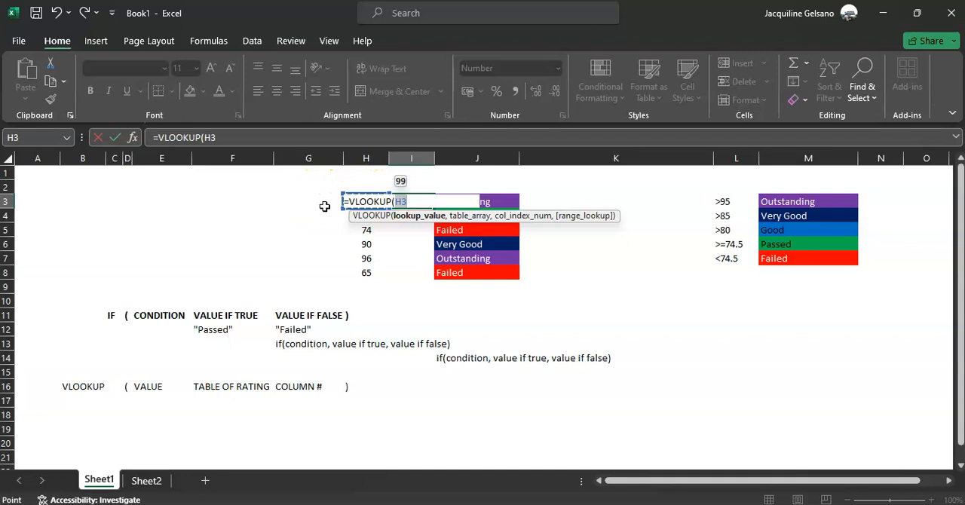
{"action": "type", "text": ","}
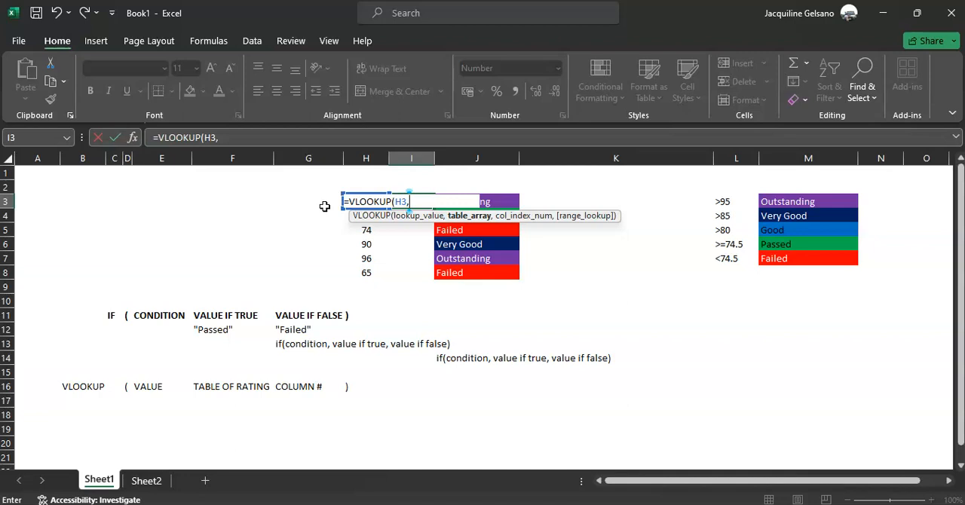
Go to Sheet2 for the table argument and examine the scores and their equivalent ratings in columns A and B.
{"action": "left_click", "coordinate": [147, 480]}
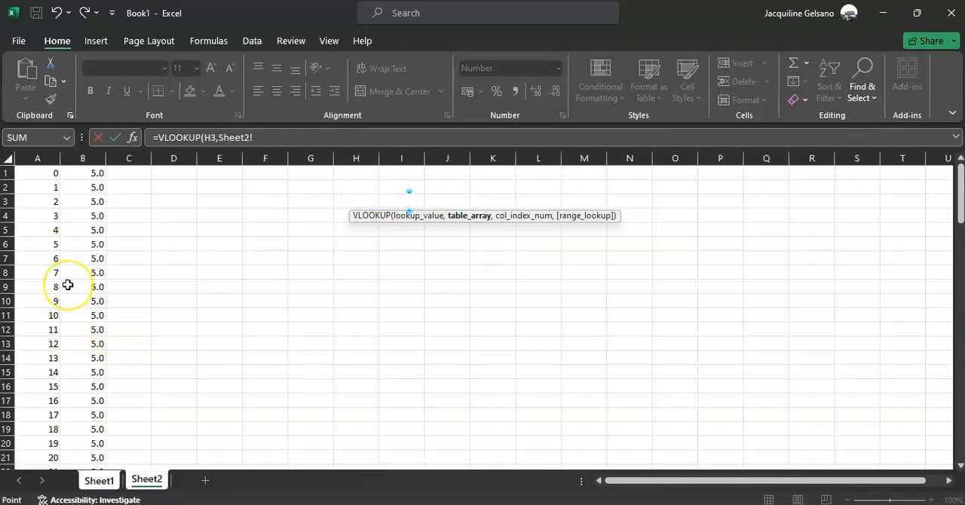
{"action": "scroll", "coordinate": [68, 283], "scroll_direction": "down", "scroll_amount": 2}
{"action": "scroll", "coordinate": [68, 283], "scroll_direction": "up", "scroll_amount": 2}
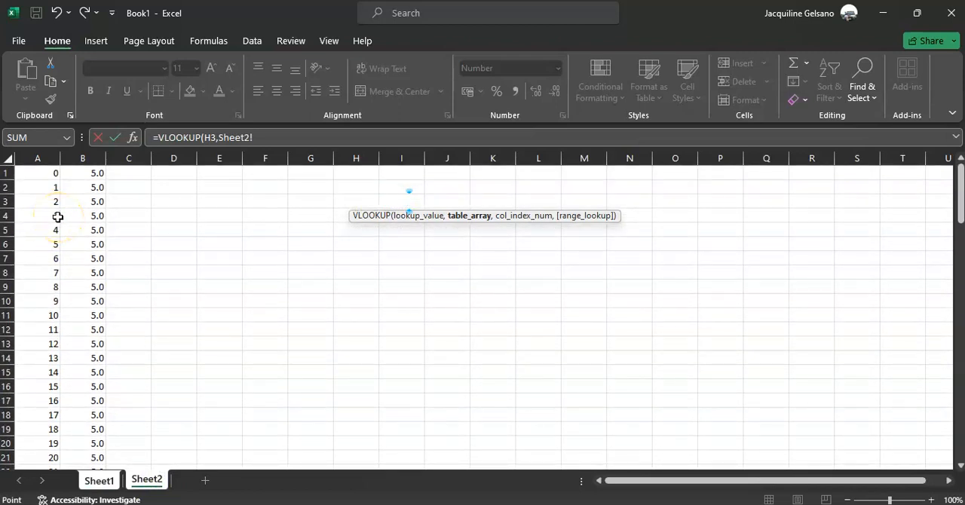
{"action": "scroll", "coordinate": [73, 240], "scroll_direction": "down", "scroll_amount": 4}
{"action": "scroll", "coordinate": [73, 240], "scroll_direction": "down", "scroll_amount": 20}
{"action": "scroll", "coordinate": [74, 240], "scroll_direction": "up", "scroll_amount": 5}
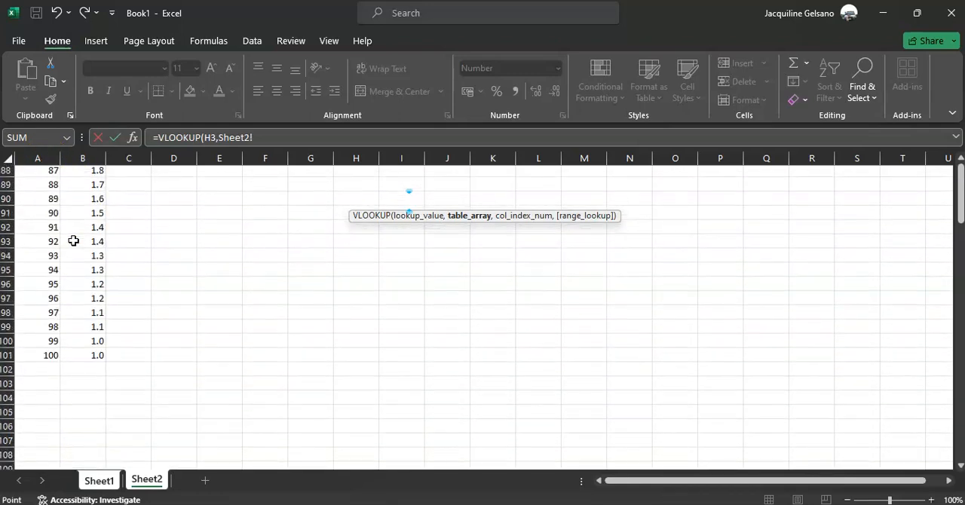
{"action": "scroll", "coordinate": [86, 265], "scroll_direction": "up", "scroll_amount": 20}
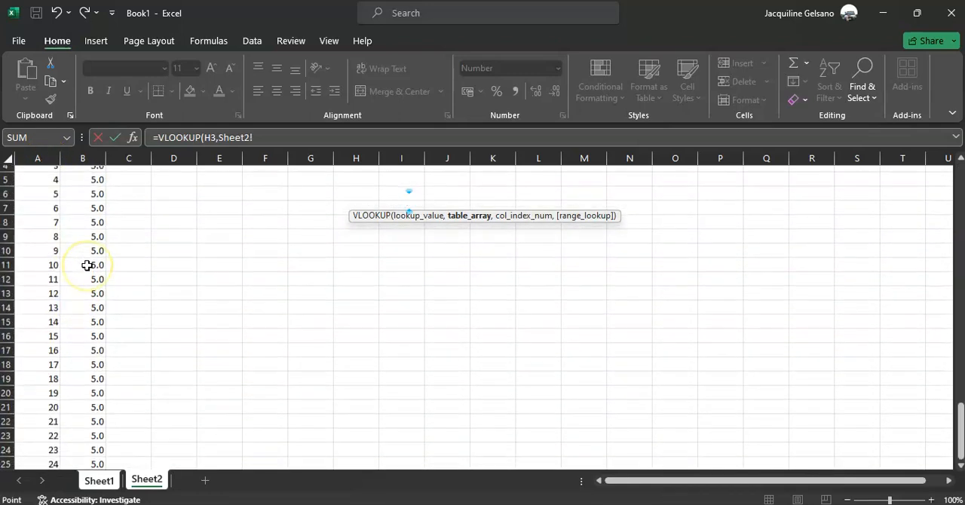
{"action": "scroll", "coordinate": [96, 284], "scroll_direction": "down", "scroll_amount": 14}
{"action": "scroll", "coordinate": [97, 270], "scroll_direction": "down", "scroll_amount": 7}
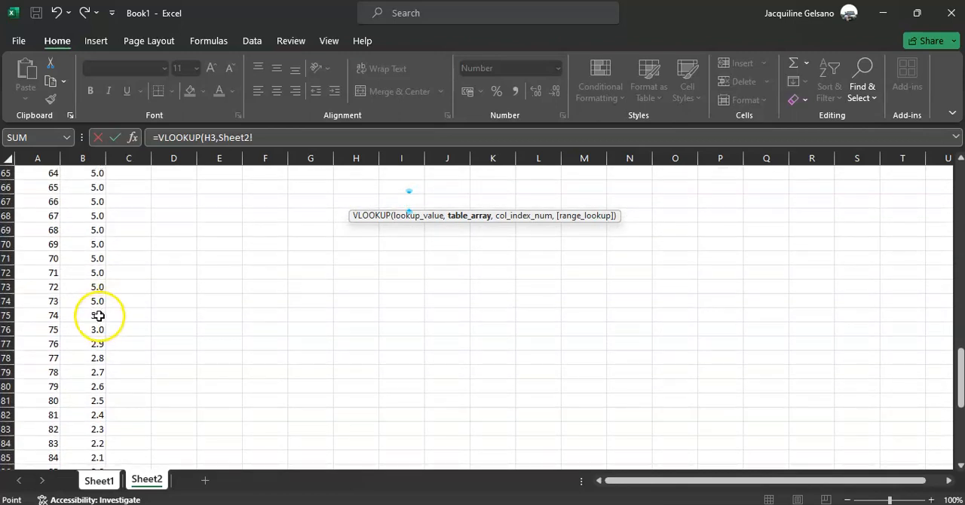
{"action": "scroll", "coordinate": [104, 377], "scroll_direction": "down", "scroll_amount": 2}
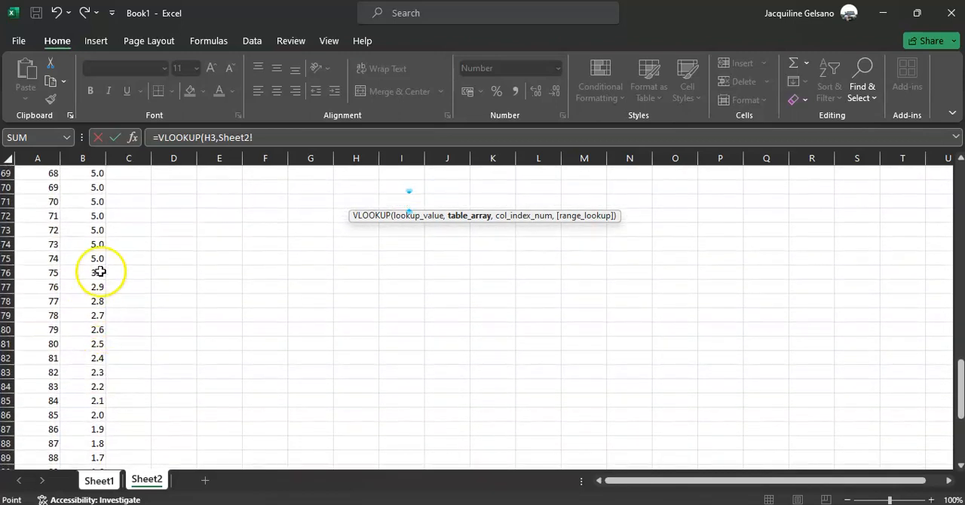
{"action": "scroll", "coordinate": [98, 353], "scroll_direction": "down", "scroll_amount": 7}
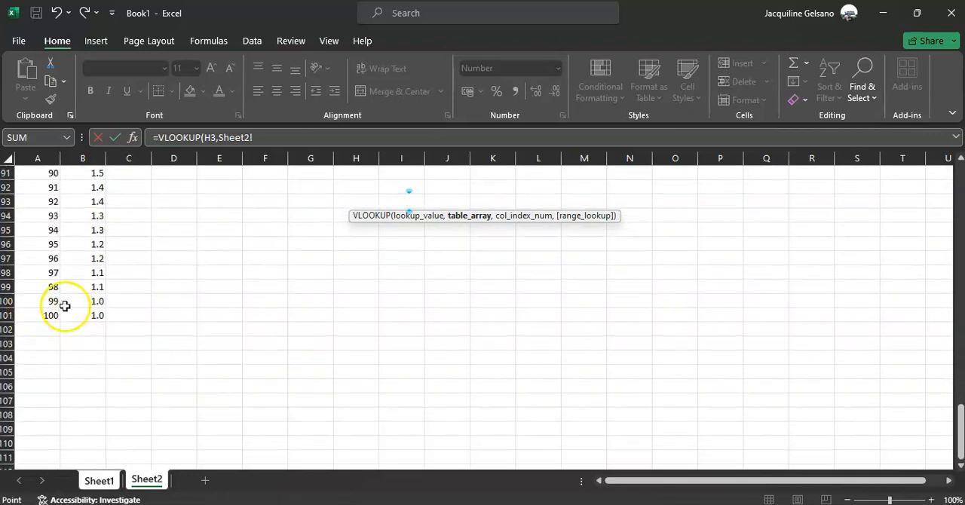
{"action": "scroll", "coordinate": [99, 319], "scroll_direction": "up", "scroll_amount": 20}
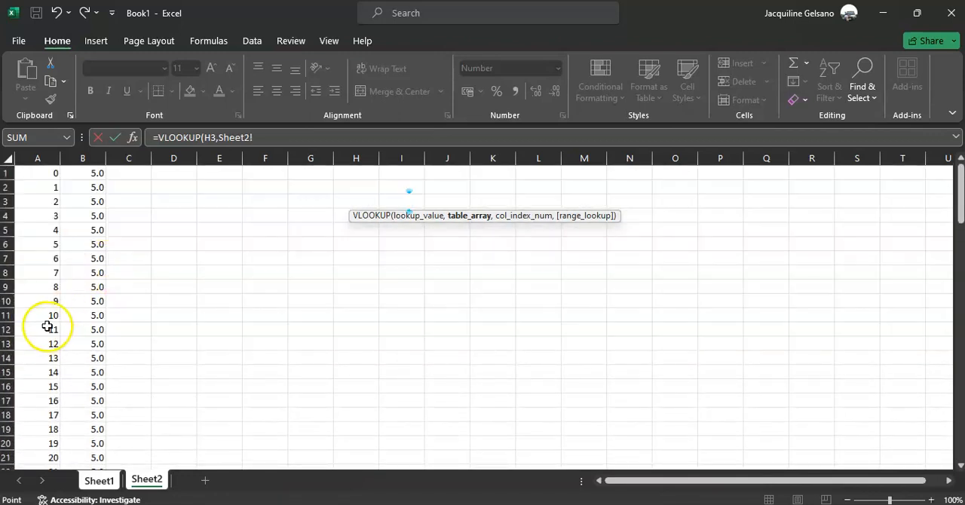
Set the VLOOKUP table array to Sheet2!A1:B101.
{"action": "left_click_drag", "start_coordinate": [52, 173], "coordinate": [92, 395]}
{"action": "scroll", "coordinate": [92, 394], "scroll_direction": "down", "scroll_amount": 20}
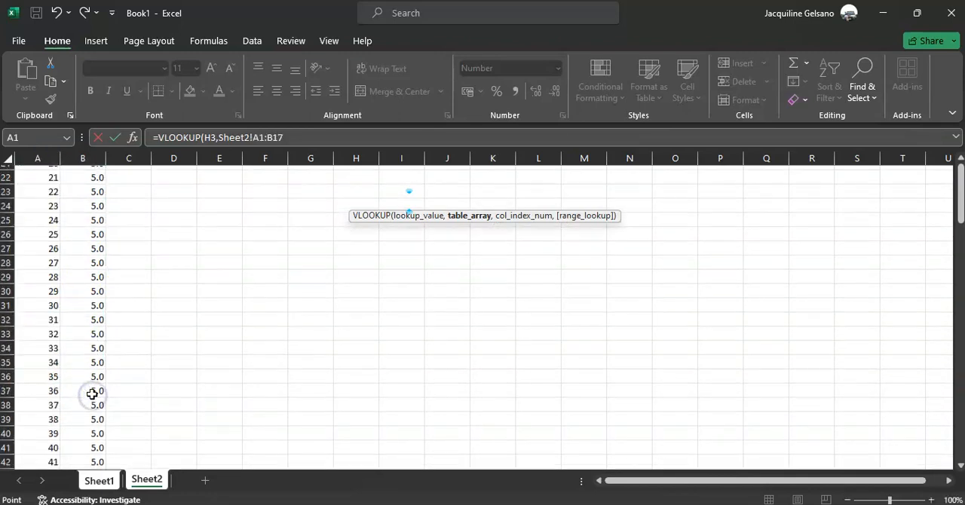
{"action": "scroll", "coordinate": [92, 394], "scroll_direction": "down", "scroll_amount": 9}
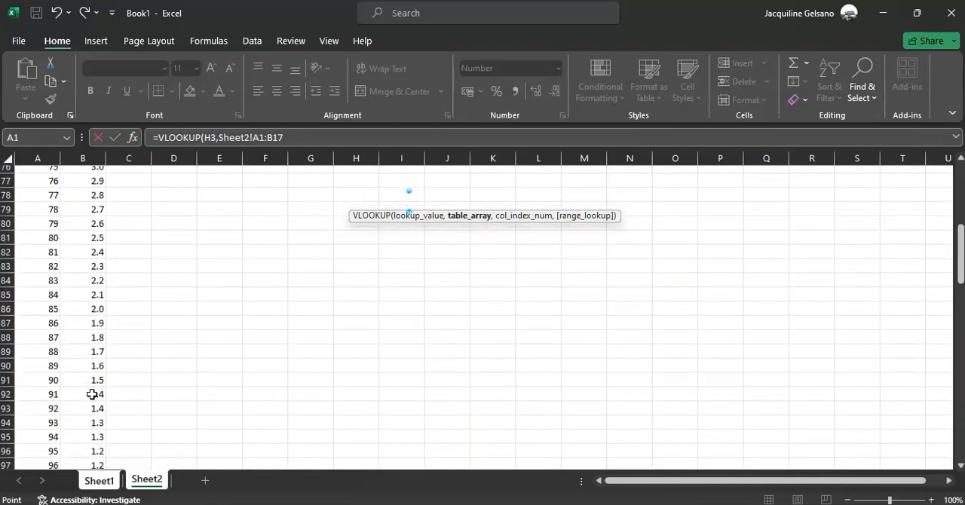
{"action": "left_click", "coordinate": [95, 314], "text": "shift"}
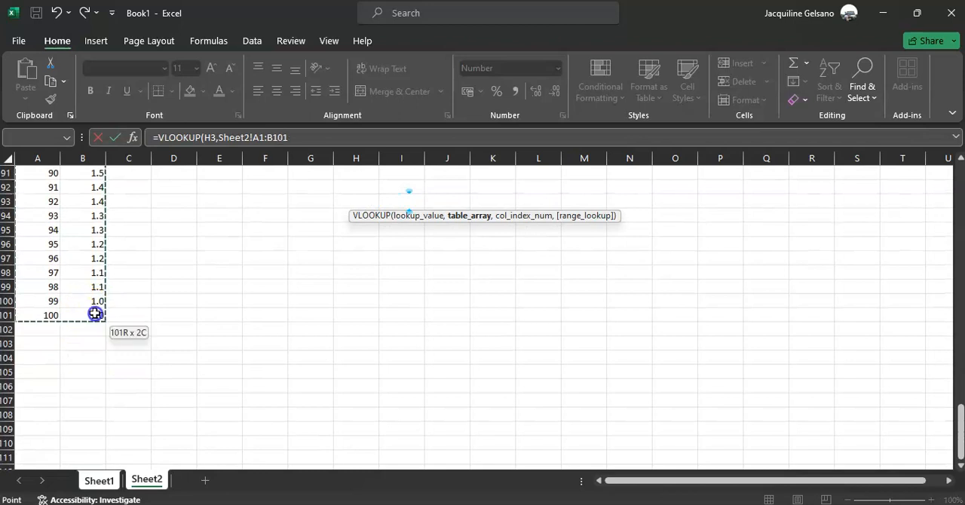
{"action": "type", "text": ","}
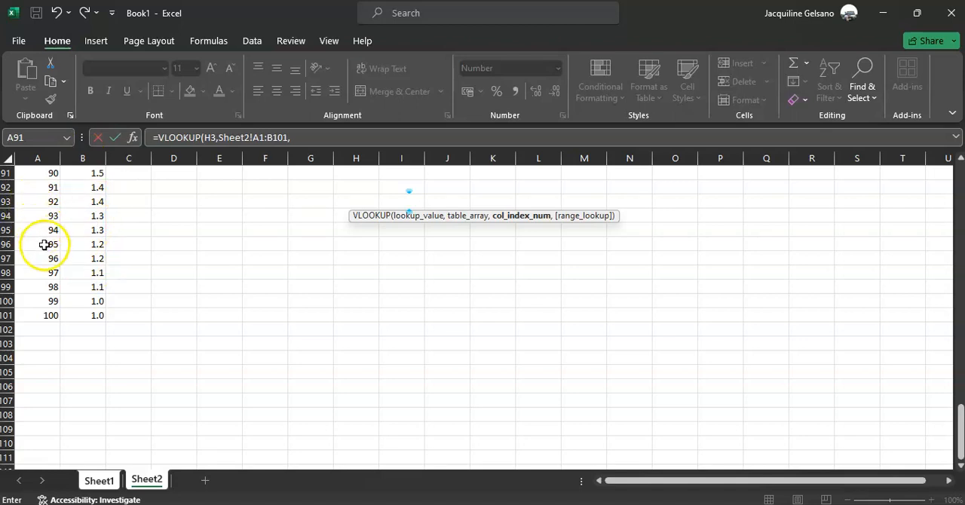
Set the column index to 2, close the VLOOKUP formula and commit it.
{"action": "type", "text": "2)"}
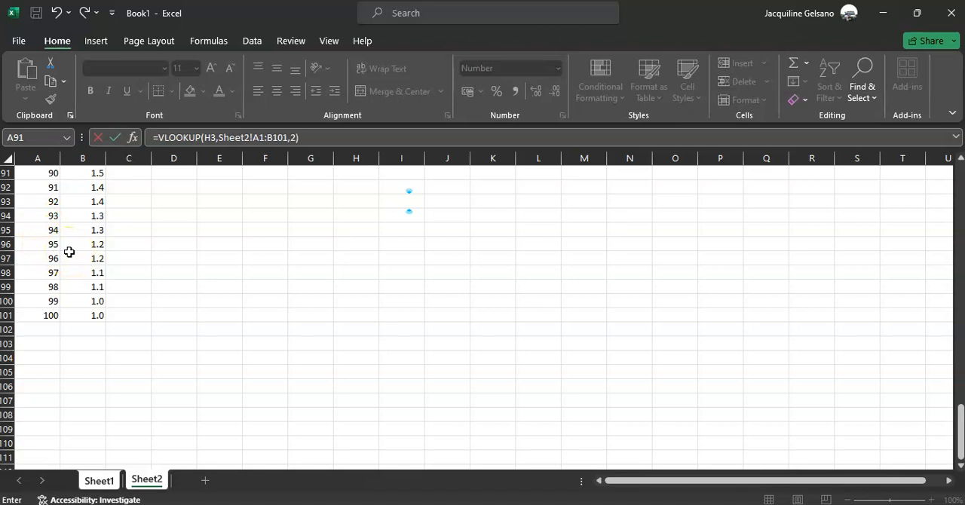
{"action": "key", "text": "Return"}
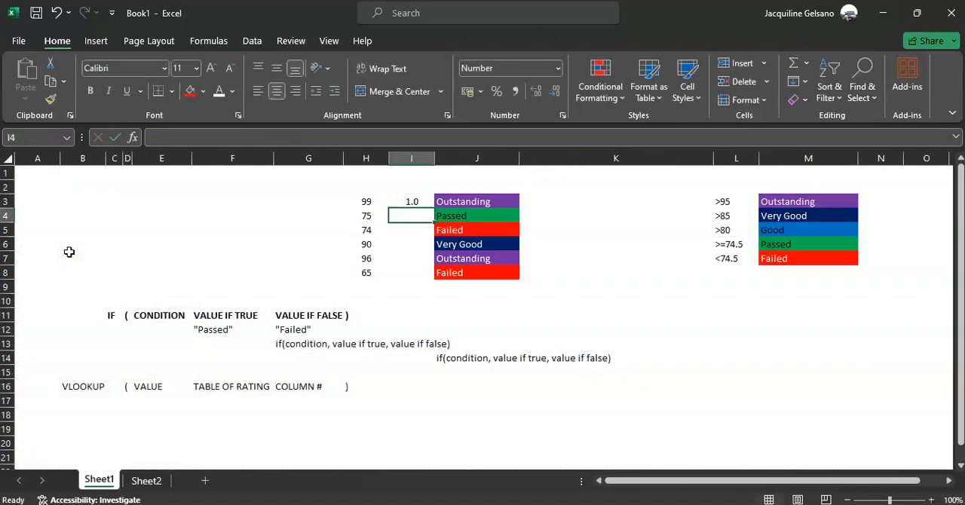
Check the rating in I3 against the table on Sheet2 and return to Sheet1.
{"action": "left_click", "coordinate": [413, 201]}
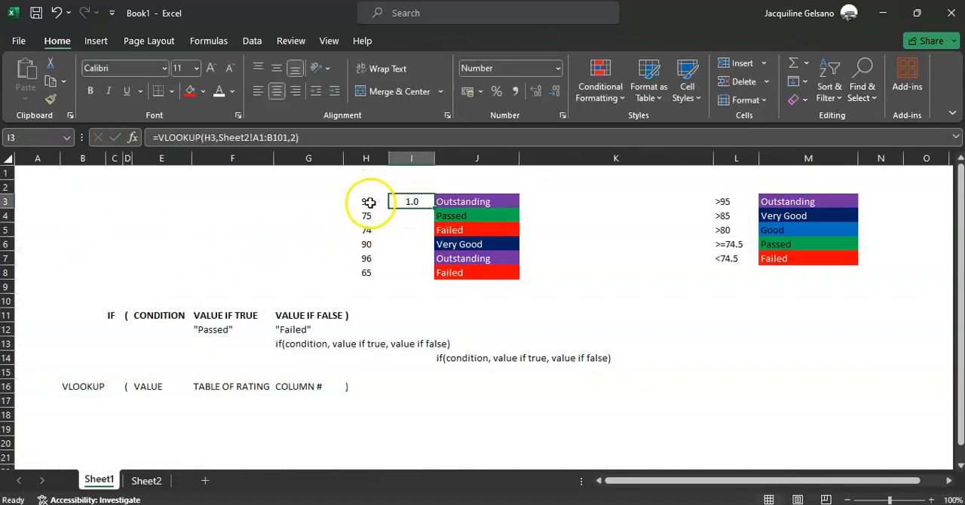
{"action": "left_click", "coordinate": [149, 480]}
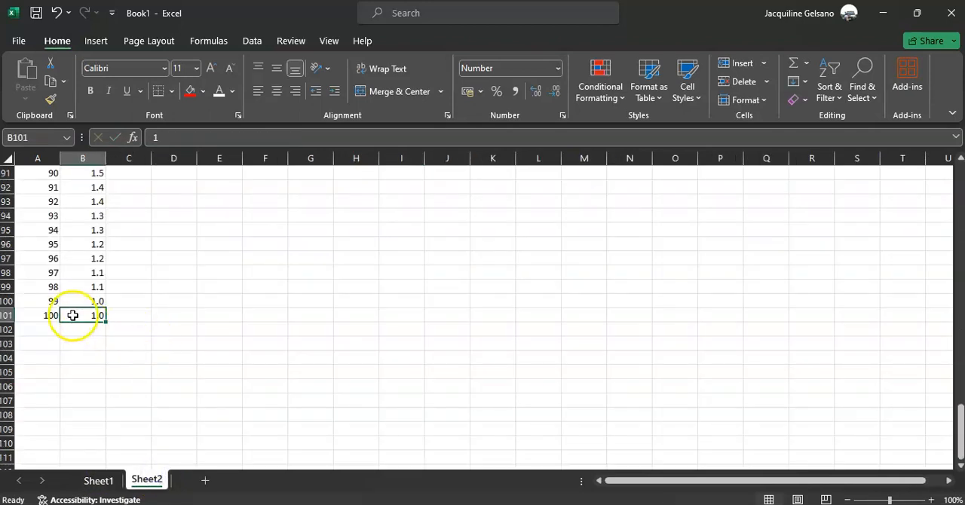
{"action": "left_click", "coordinate": [98, 481]}
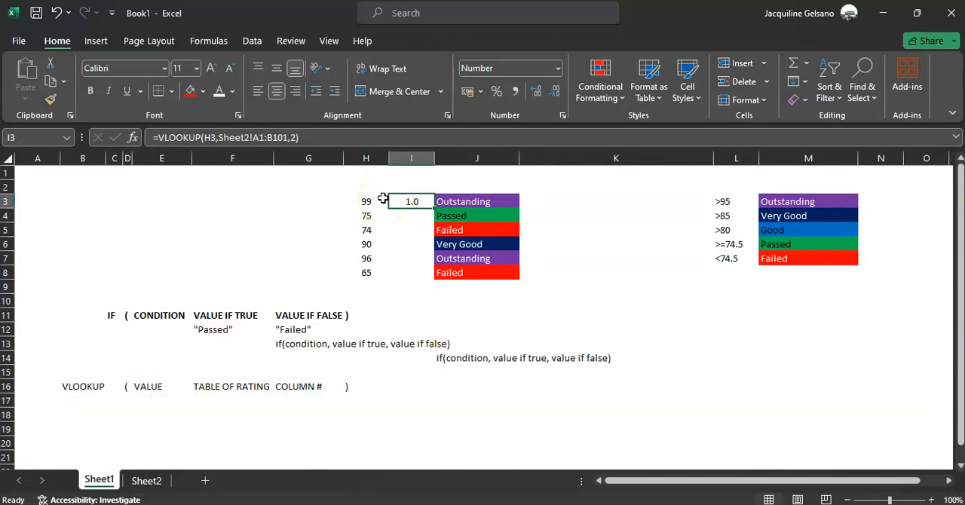
Make the table range in I3's VLOOKUP absolute as Sheet2!$A$1:$B$101 and fill the formula down to I8.
{"action": "left_click", "coordinate": [256, 138]}
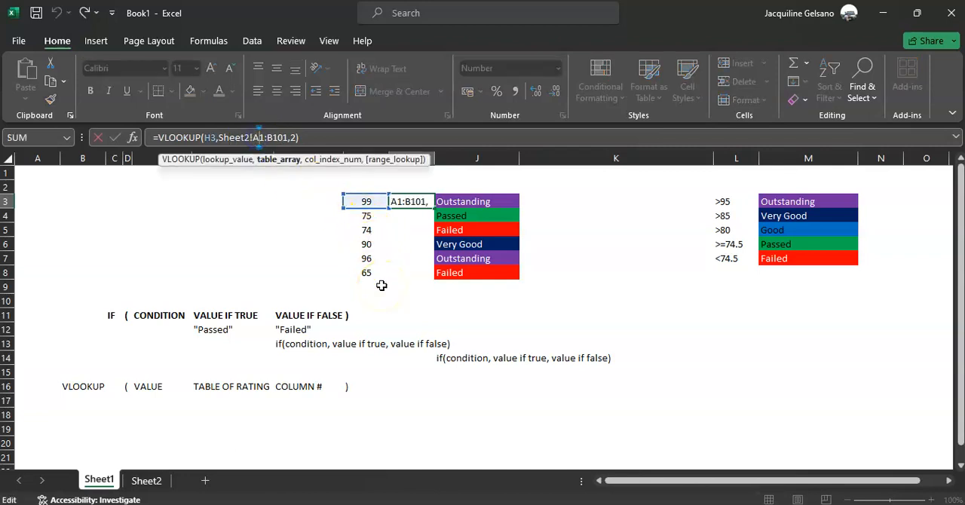
{"action": "key", "text": "F4"}
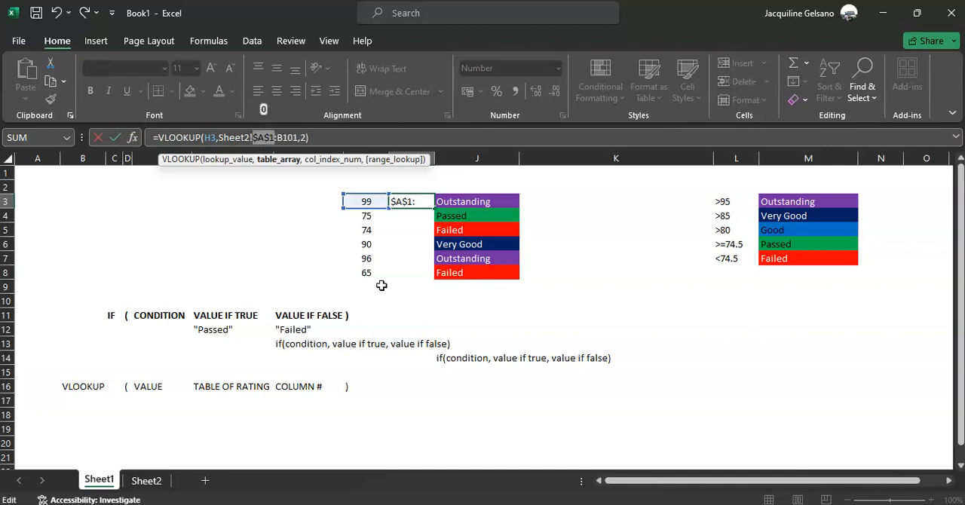
{"action": "left_click", "coordinate": [291, 138]}
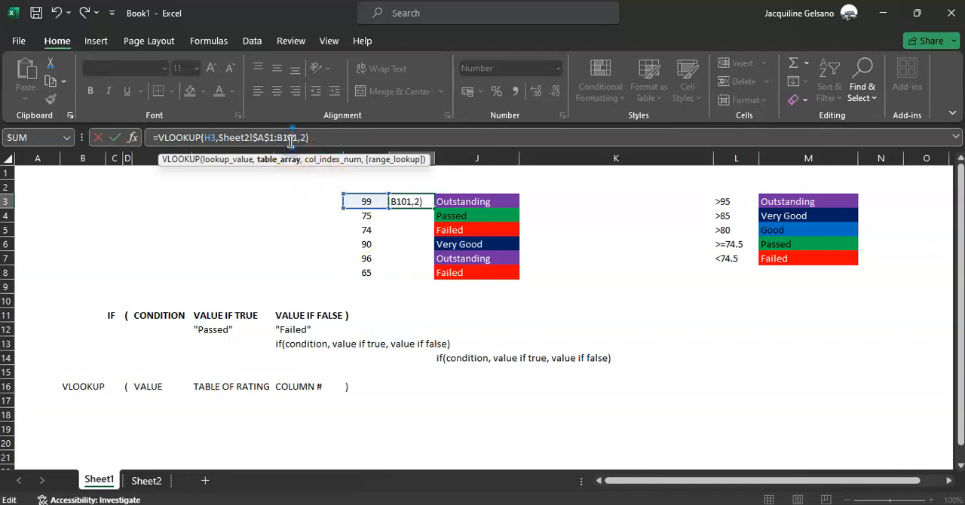
{"action": "key", "text": "F4"}
{"action": "key", "text": "Return"}
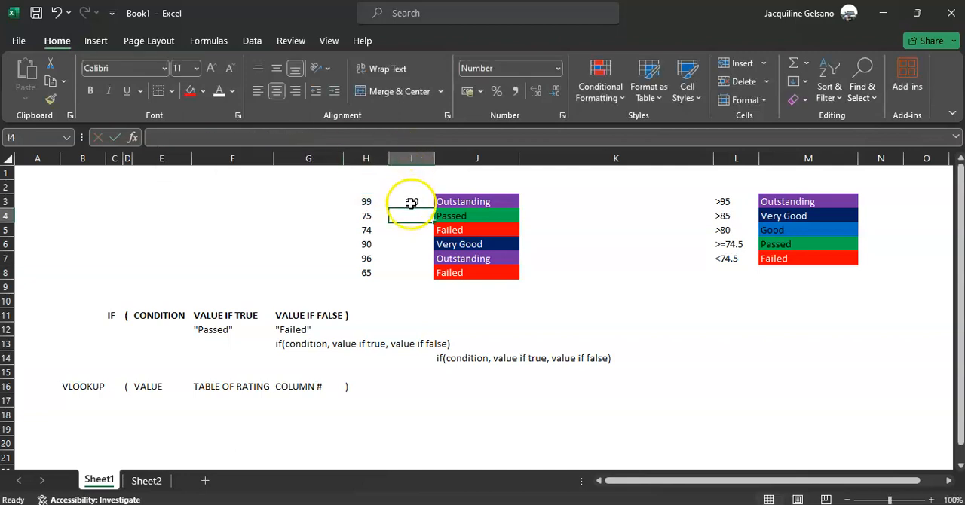
{"action": "left_click", "coordinate": [411, 202]}
{"action": "left_click_drag", "start_coordinate": [435, 207], "coordinate": [433, 281]}
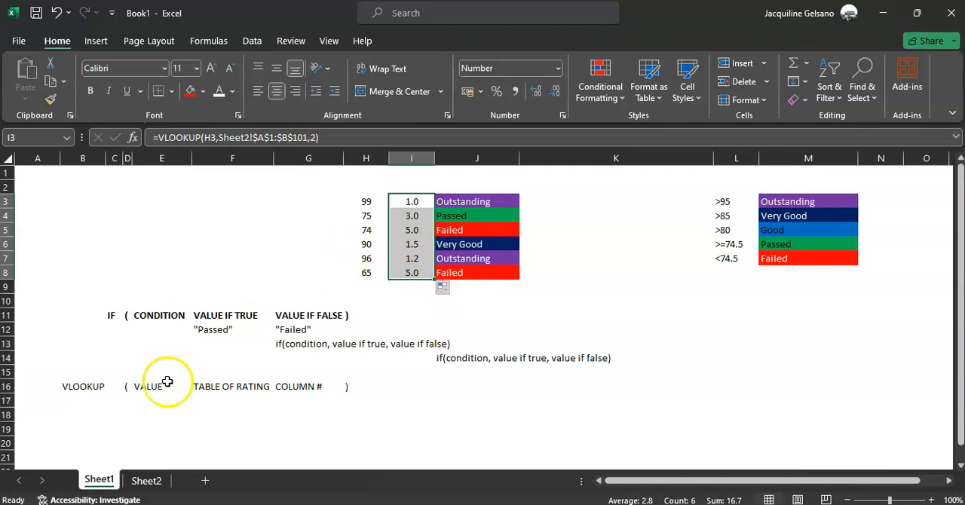
Go to Sheet2 and examine the ratings assigned to the scores from 74 to 76.
{"action": "left_click", "coordinate": [143, 480]}
{"action": "scroll", "coordinate": [181, 262], "scroll_direction": "up", "scroll_amount": 8}
{"action": "scroll", "coordinate": [181, 262], "scroll_direction": "up", "scroll_amount": 5}
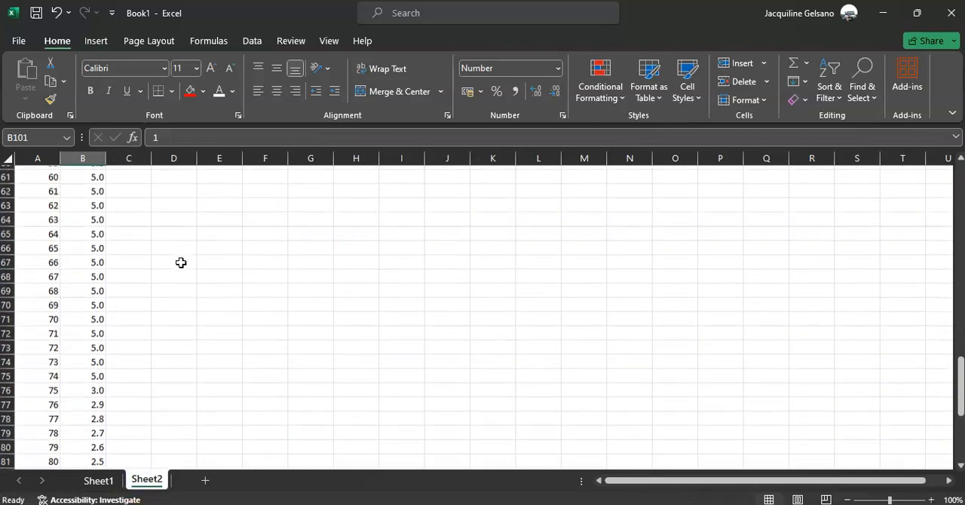
{"action": "scroll", "coordinate": [181, 262], "scroll_direction": "up", "scroll_amount": 3}
{"action": "scroll", "coordinate": [180, 263], "scroll_direction": "down", "scroll_amount": 13}
{"action": "scroll", "coordinate": [75, 195], "scroll_direction": "up", "scroll_amount": 2}
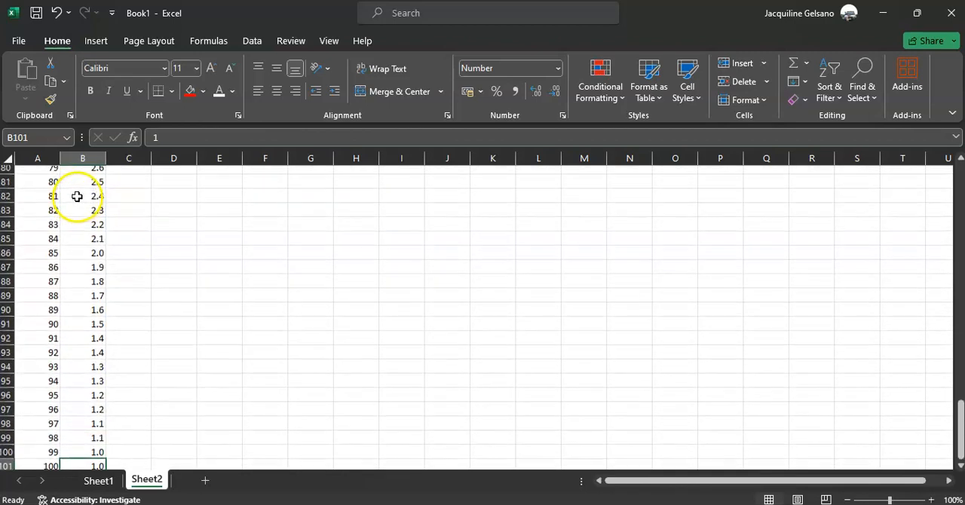
{"action": "scroll", "coordinate": [65, 201], "scroll_direction": "up", "scroll_amount": 2}
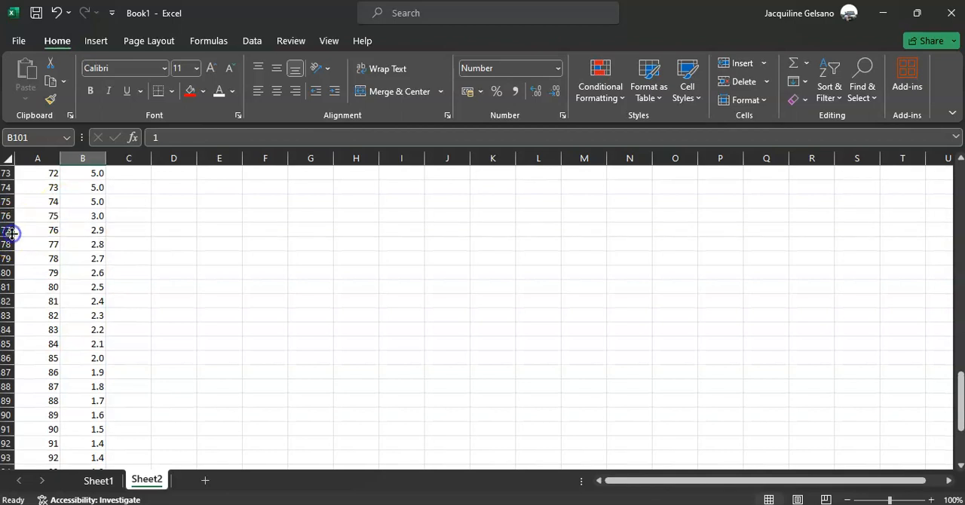
{"action": "left_click", "coordinate": [11, 229]}
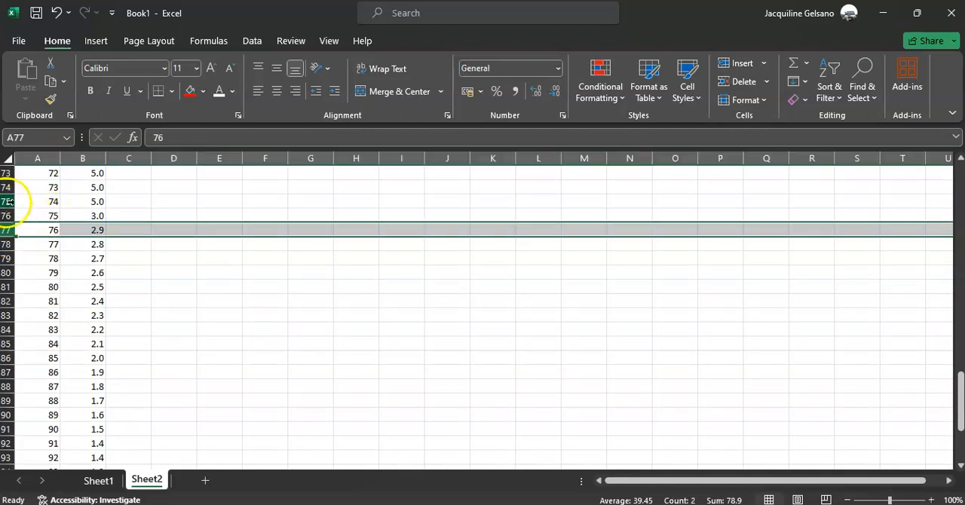
{"action": "left_click", "coordinate": [9, 201]}
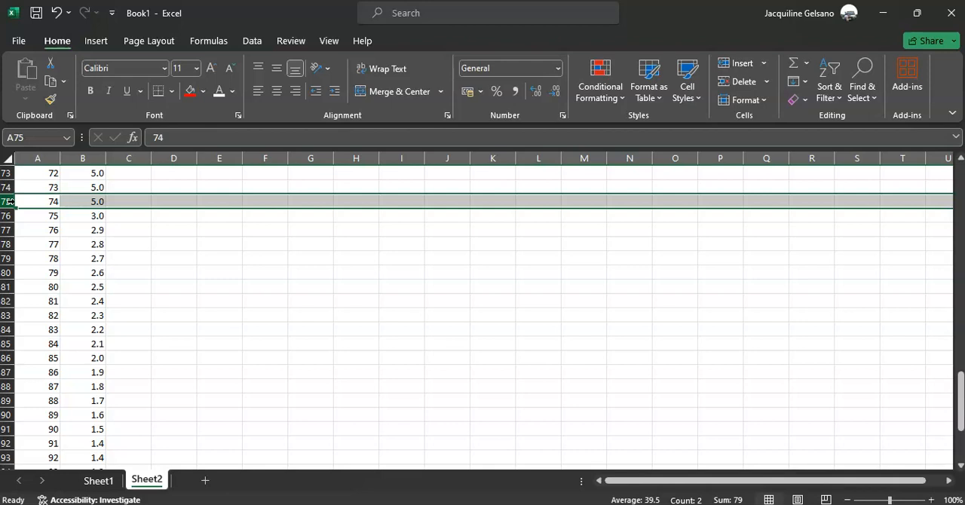
Insert five blank rows between scores 74 and 75 on Sheet2, starting at row 76.
{"action": "right_click", "coordinate": [9, 217]}
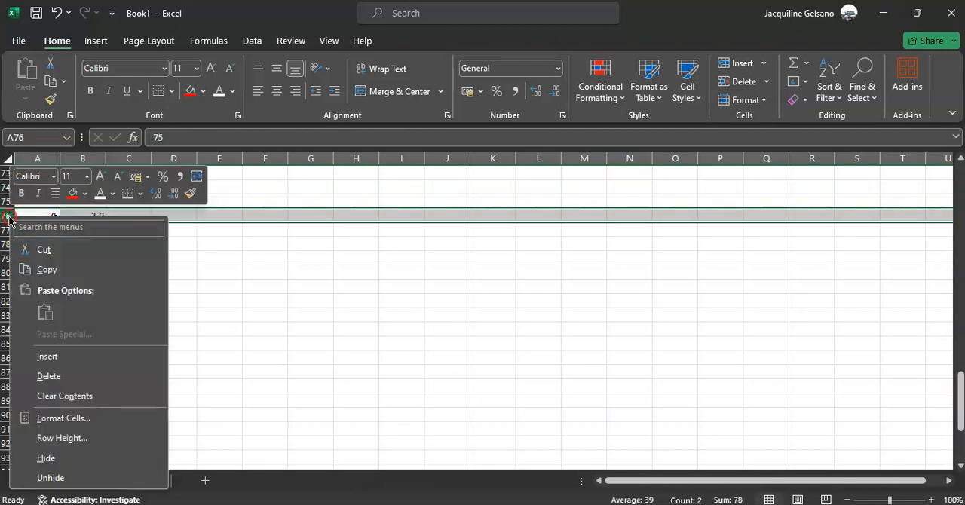
{"action": "left_click", "coordinate": [69, 356]}
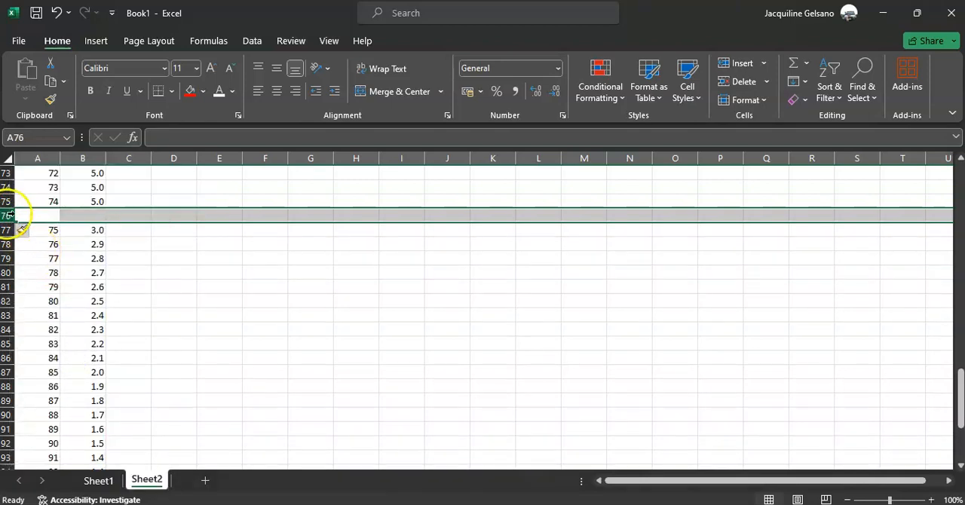
{"action": "right_click", "coordinate": [10, 214]}
{"action": "left_click", "coordinate": [60, 357]}
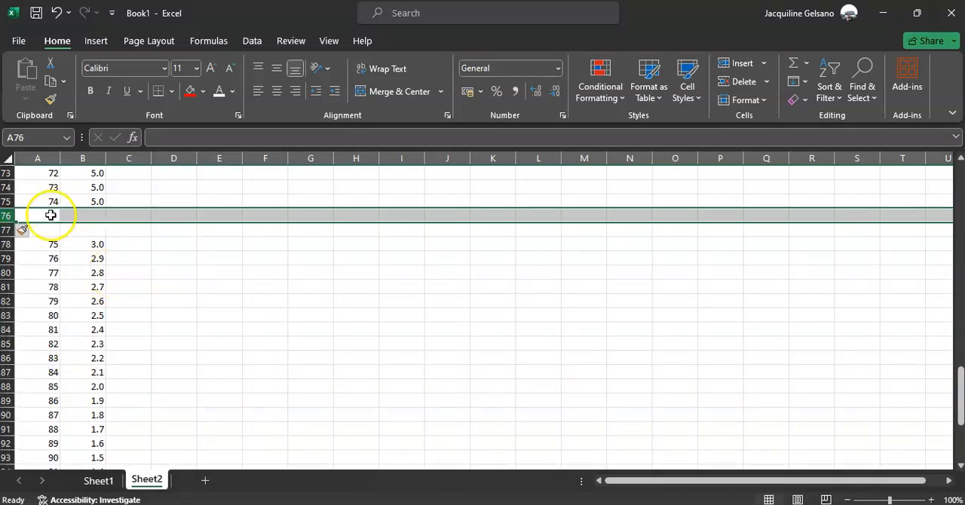
{"action": "left_click_drag", "start_coordinate": [8, 230], "coordinate": [9, 232]}
{"action": "right_click", "coordinate": [9, 232]}
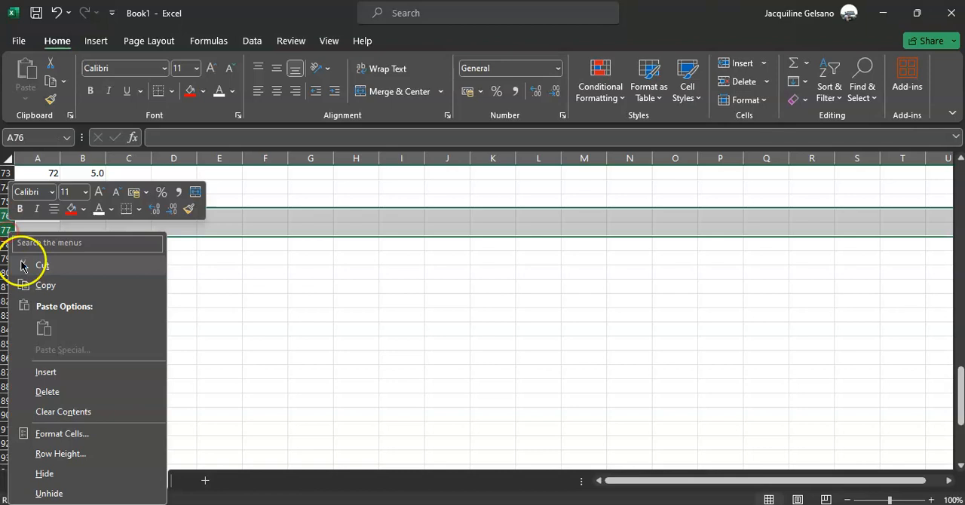
{"action": "left_click", "coordinate": [67, 378]}
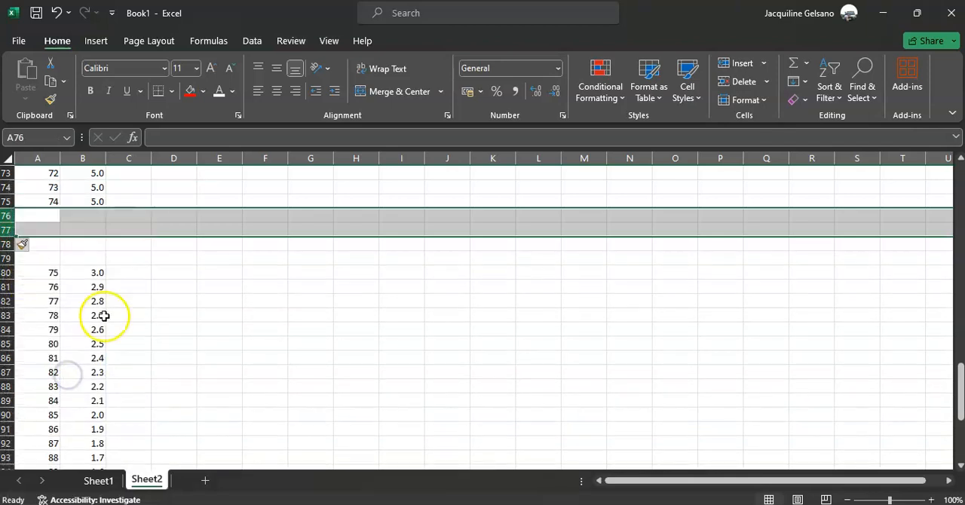
{"action": "right_click", "coordinate": [9, 230]}
{"action": "left_click", "coordinate": [260, 257]}
{"action": "left_click", "coordinate": [72, 222]}
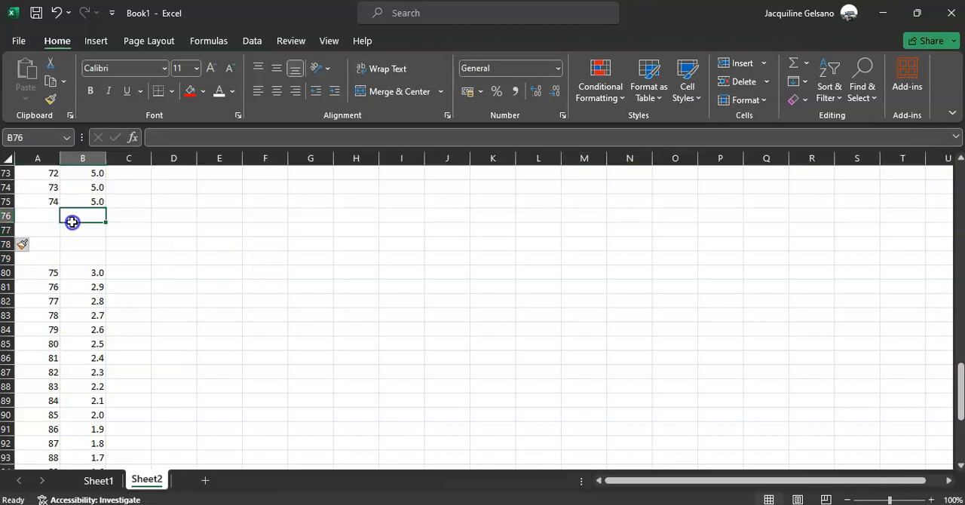
{"action": "right_click", "coordinate": [11, 216]}
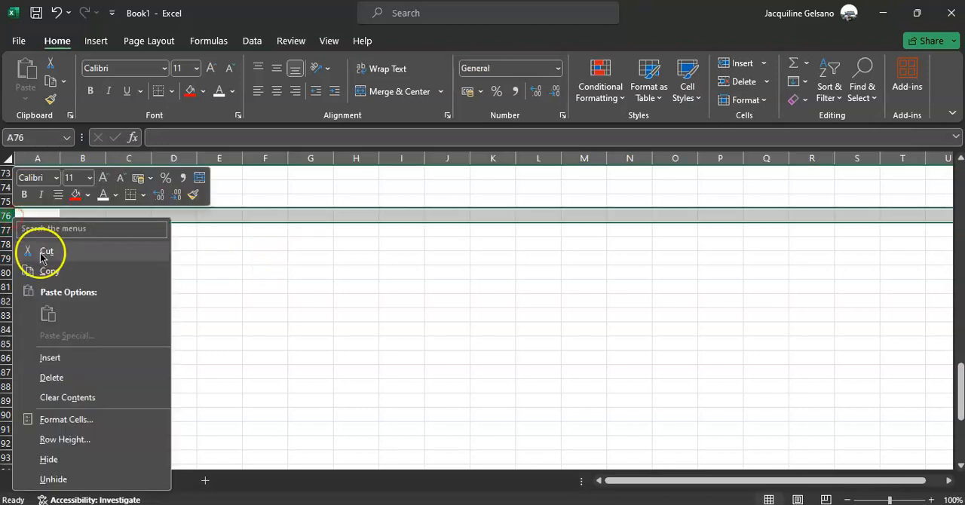
{"action": "left_click", "coordinate": [65, 358]}
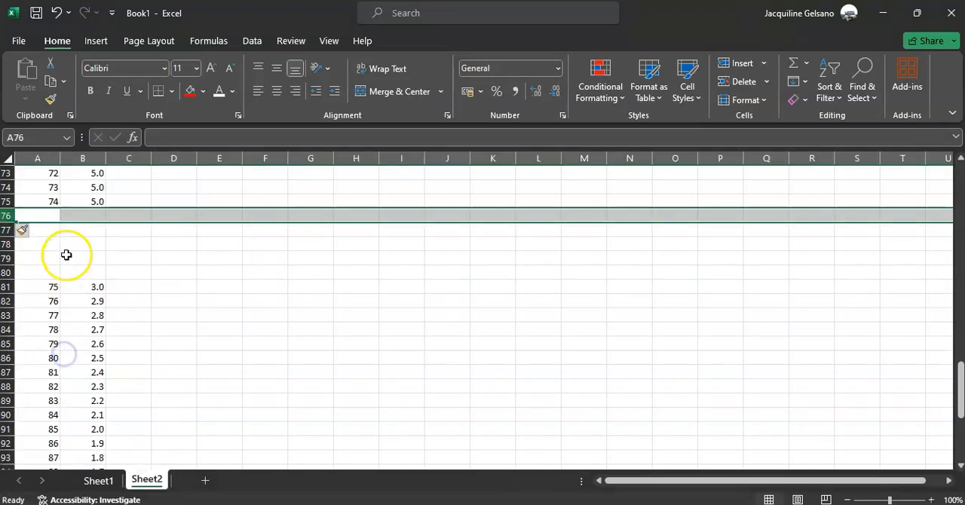
Enter score 74.5 with rating 3 in row 76 and score 74.6 in A77.
{"action": "left_click", "coordinate": [54, 215]}
{"action": "type", "text": "74.5"}
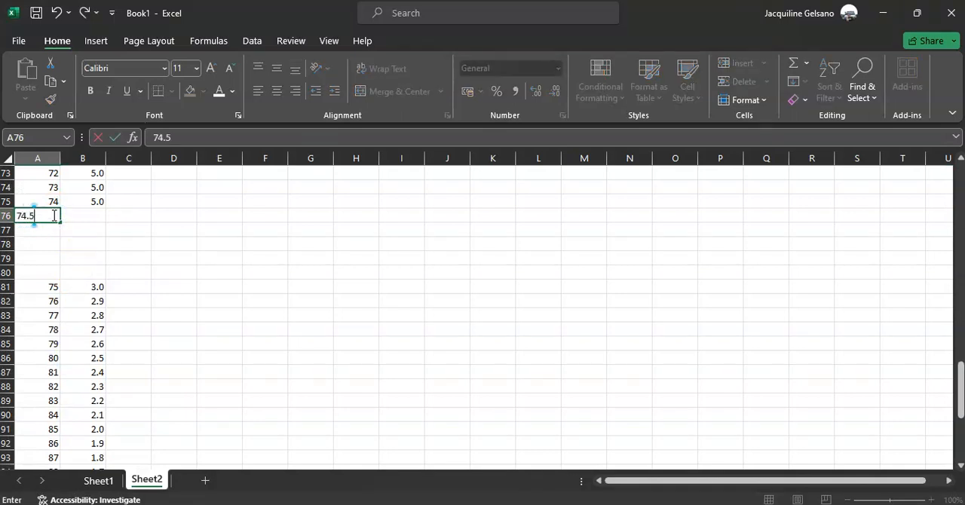
{"action": "key", "text": "Tab"}
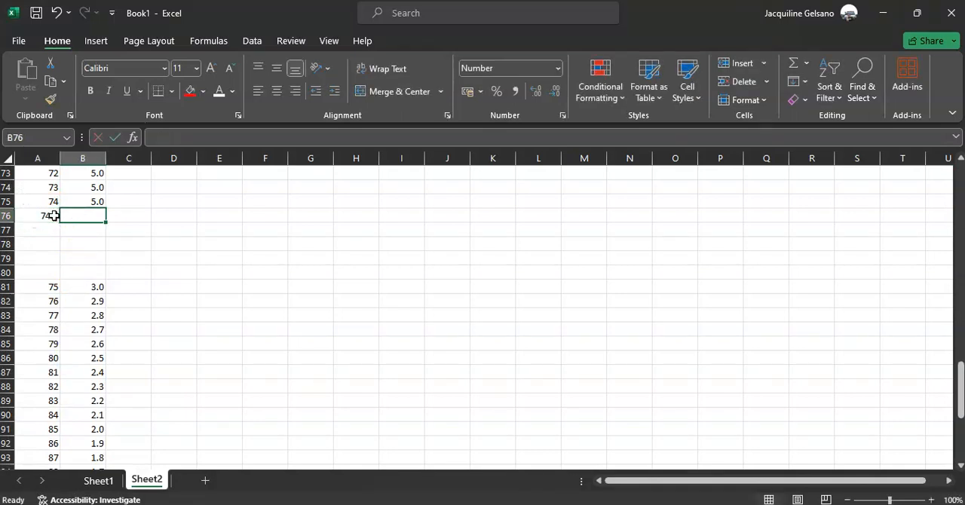
{"action": "type", "text": "3."}
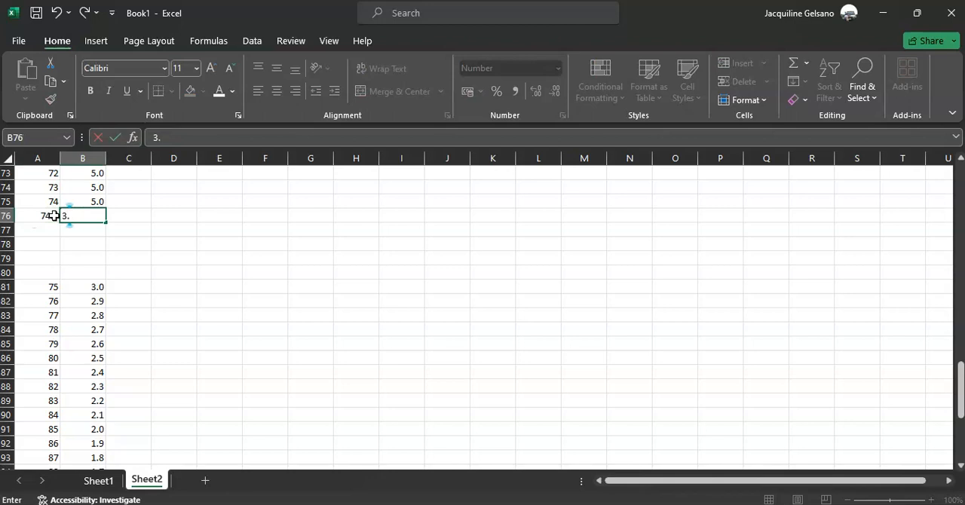
{"action": "key", "text": "Return"}
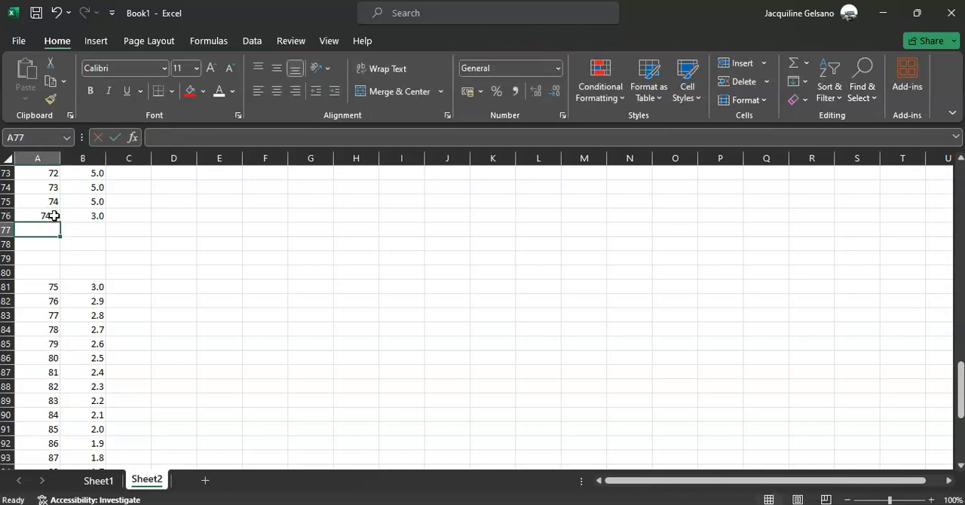
{"action": "type", "text": "74.6"}
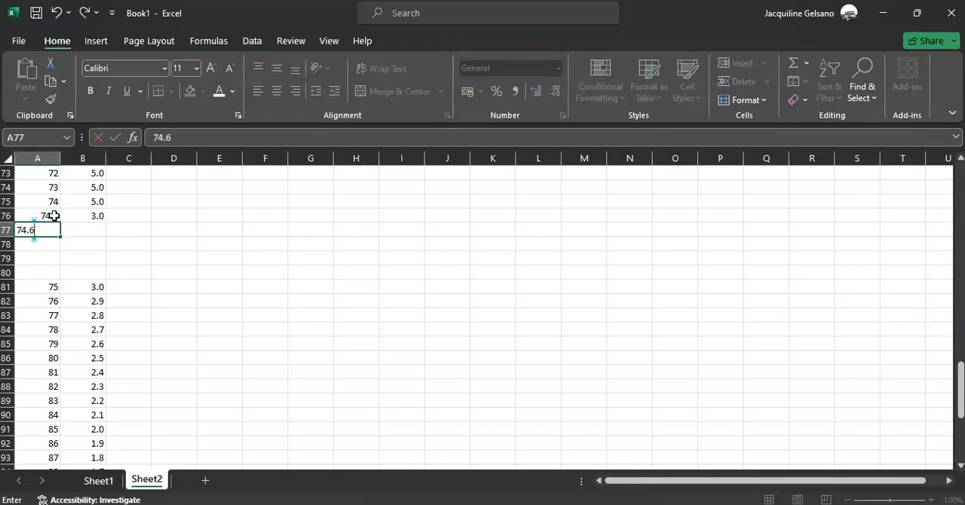
{"action": "key", "text": "Return"}
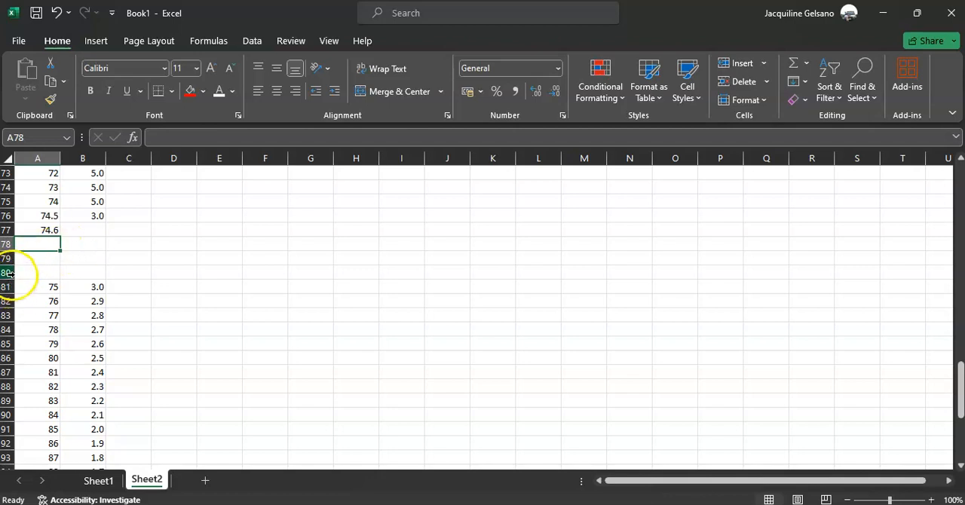
Insert 15 more blank rows below score 74, above the row holding 74.5.
{"action": "left_click_drag", "start_coordinate": [6, 272], "coordinate": [10, 218]}
{"action": "right_click", "coordinate": [9, 219]}
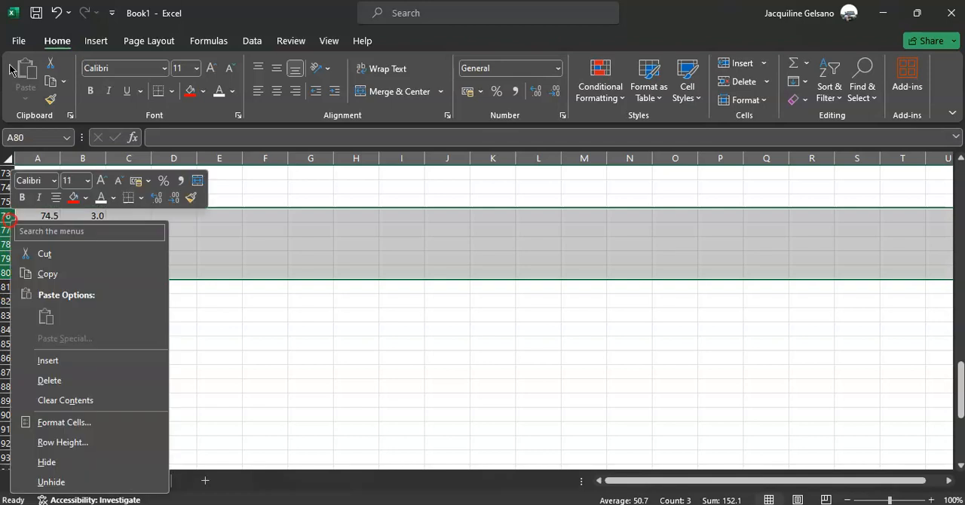
{"action": "left_click", "coordinate": [53, 360]}
{"action": "right_click", "coordinate": [10, 218]}
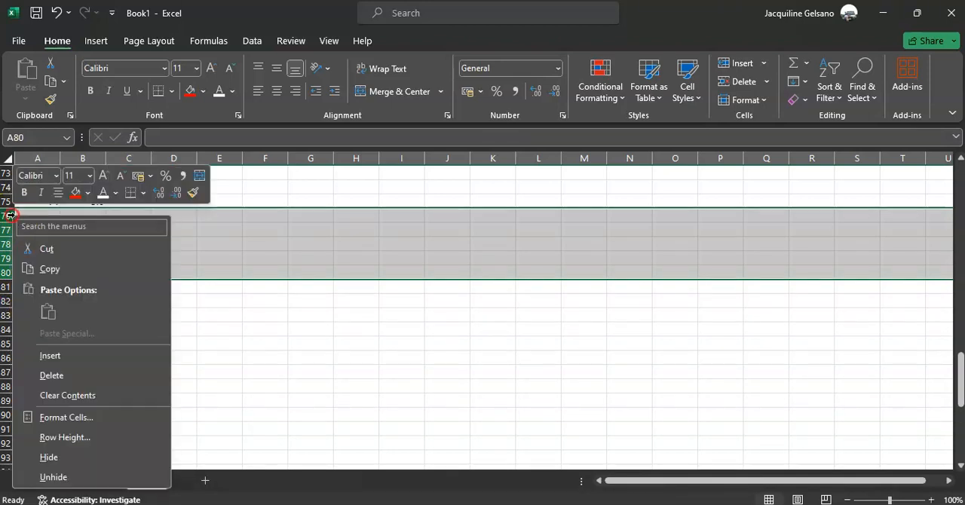
{"action": "left_click", "coordinate": [77, 359]}
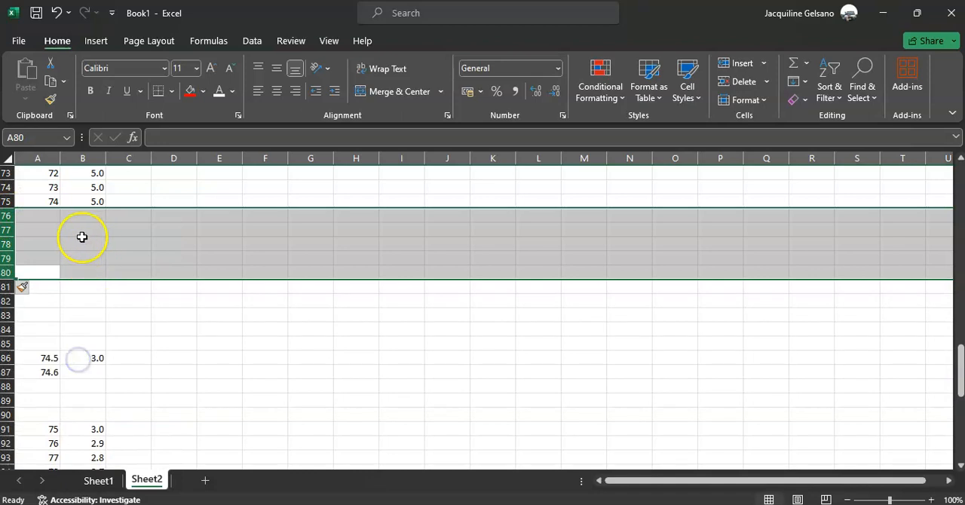
{"action": "right_click", "coordinate": [15, 218]}
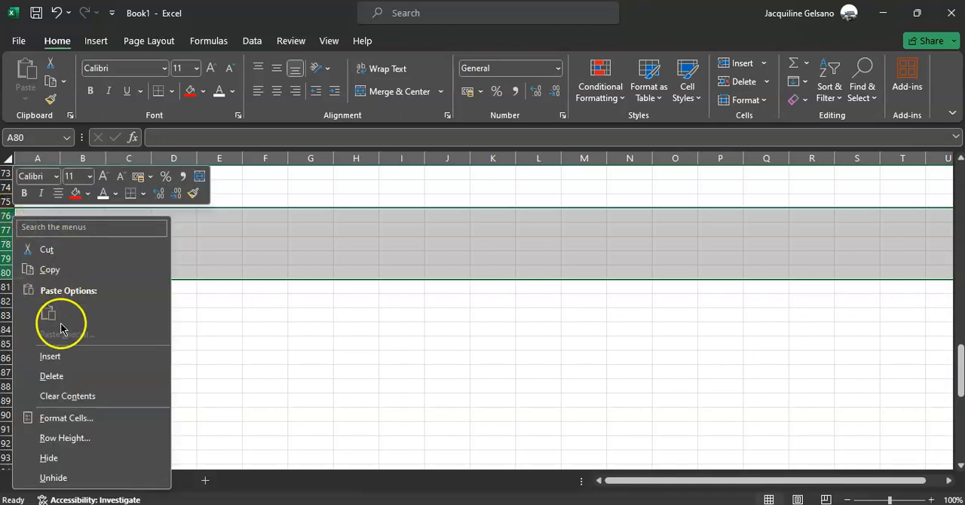
{"action": "left_click", "coordinate": [66, 362]}
{"action": "left_click", "coordinate": [93, 275]}
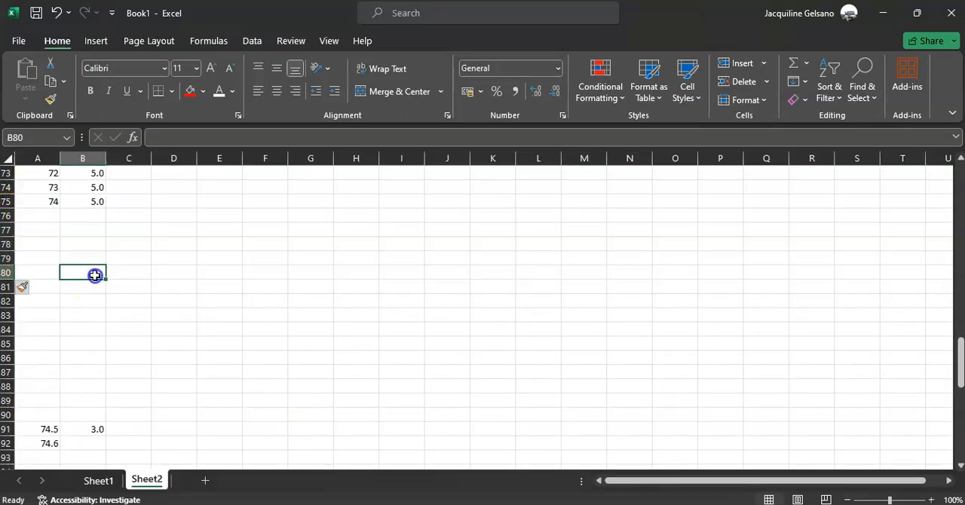
Enter scores 74.50 in A76 and 74.51 in A77 to start a series in 0.01 increments.
{"action": "left_click", "coordinate": [53, 216]}
{"action": "type", "text": "74"}
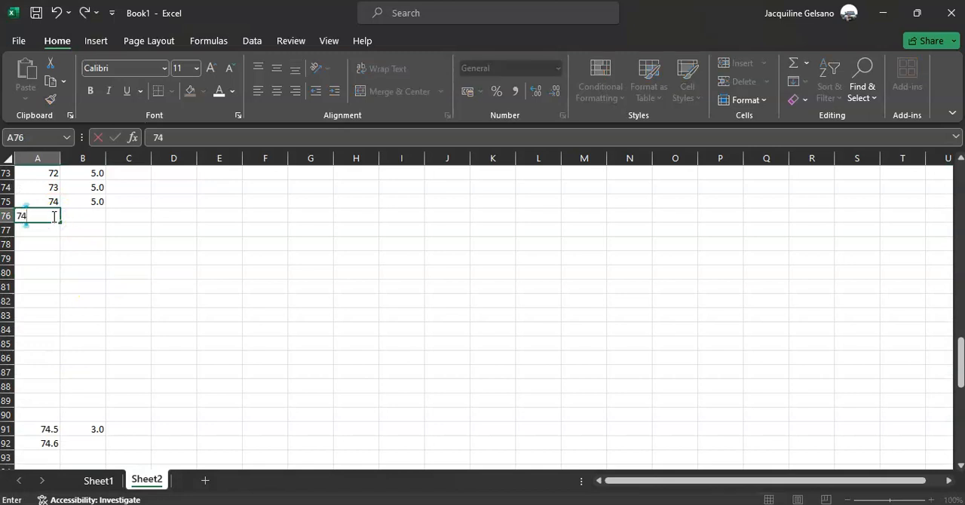
{"action": "type", "text": ".1"}
{"action": "key", "text": "super+e"}
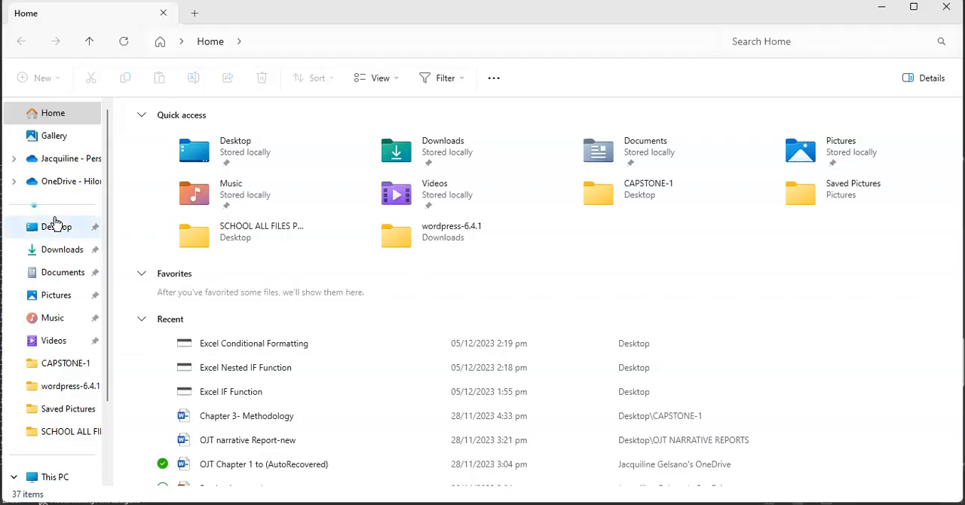
{"action": "key", "text": "alt+F4"}
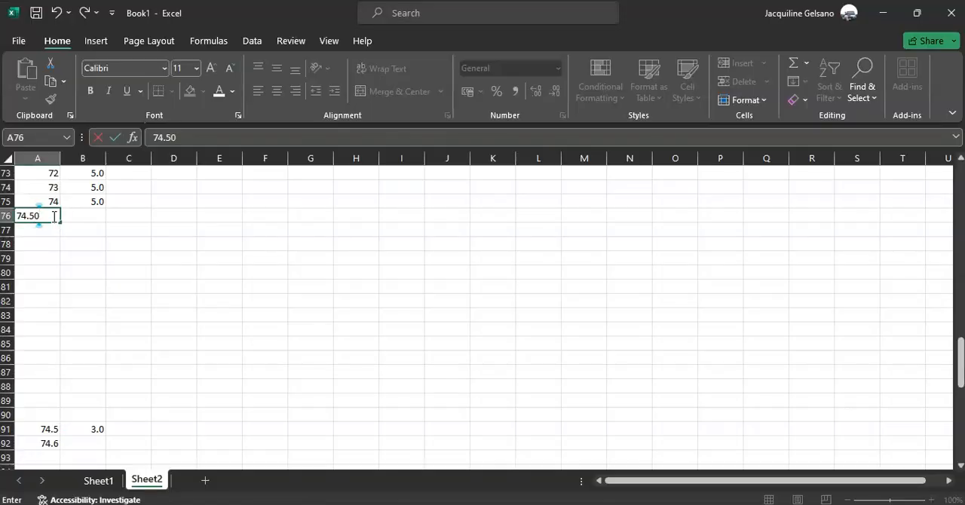
{"action": "key", "text": "Return"}
{"action": "type", "text": "74.51"}
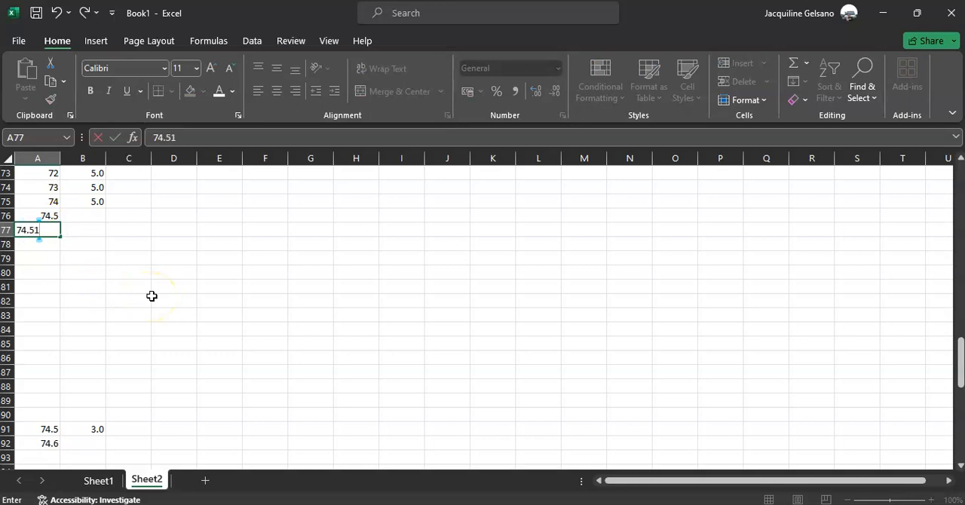
{"action": "key", "text": "Return"}
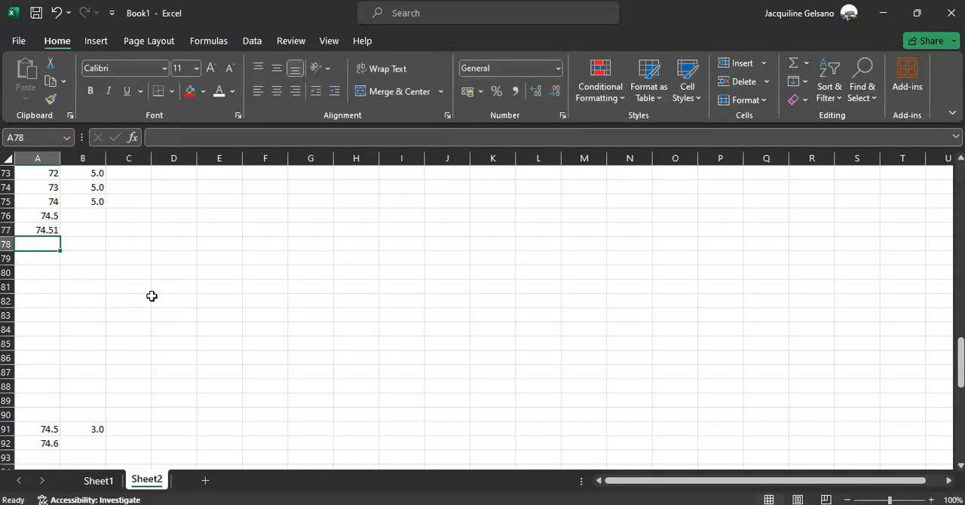
{"action": "left_click", "coordinate": [43, 217]}
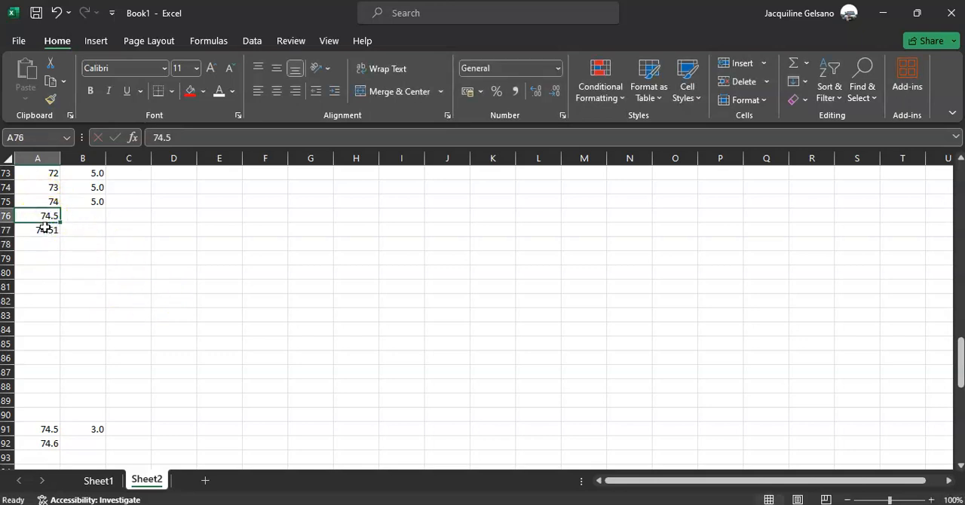
Fill the 0.01-increment score series from A76:A77 down to 74.68 in A94.
{"action": "left_click", "coordinate": [48, 229], "text": "shift"}
{"action": "left_click_drag", "start_coordinate": [57, 236], "coordinate": [58, 380]}
{"action": "scroll", "coordinate": [121, 384], "scroll_direction": "down", "scroll_amount": 2}
{"action": "scroll", "coordinate": [121, 384], "scroll_direction": "down", "scroll_amount": 2}
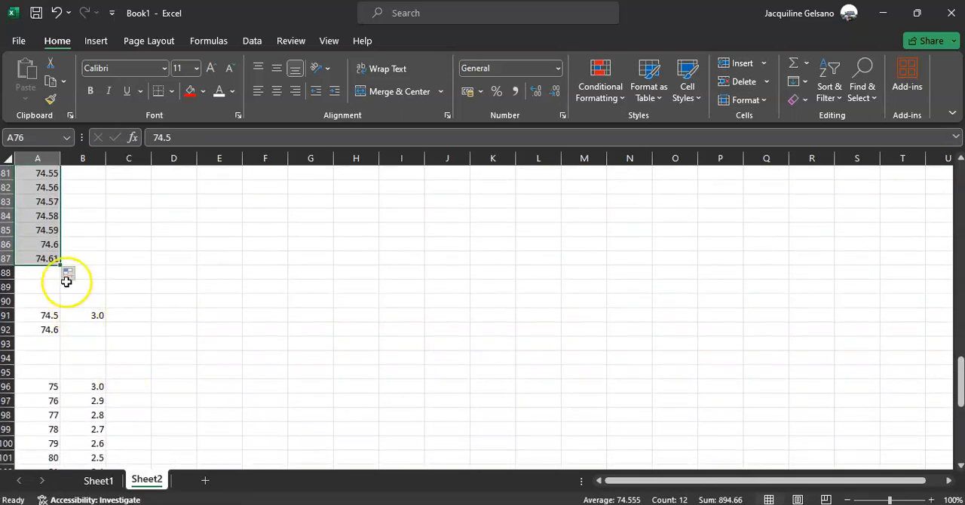
{"action": "left_click_drag", "start_coordinate": [60, 267], "coordinate": [66, 360]}
{"action": "left_click", "coordinate": [185, 373]}
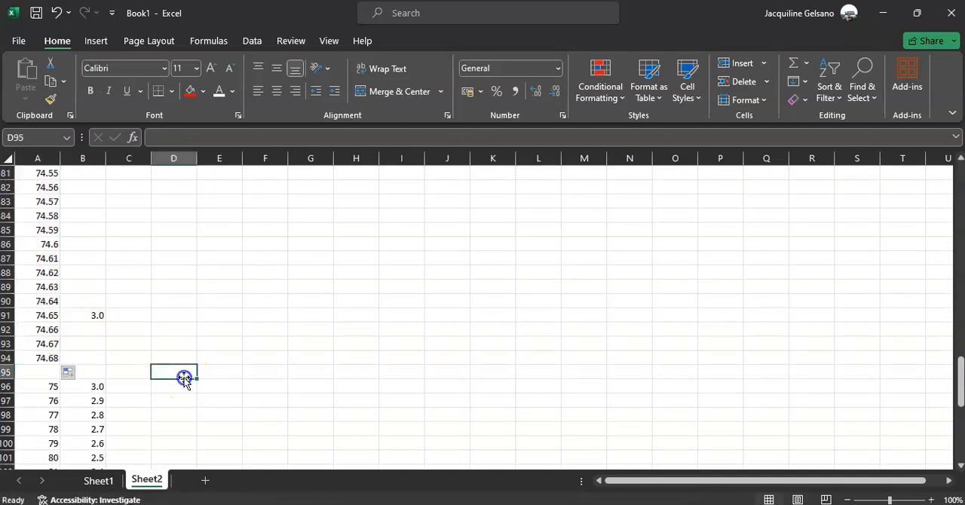
Insert 15 blank rows starting at row 95, above score 75.
{"action": "scroll", "coordinate": [183, 377], "scroll_direction": "down", "scroll_amount": 4}
{"action": "left_click_drag", "start_coordinate": [11, 187], "coordinate": [30, 382]}
{"action": "right_click", "coordinate": [83, 309]}
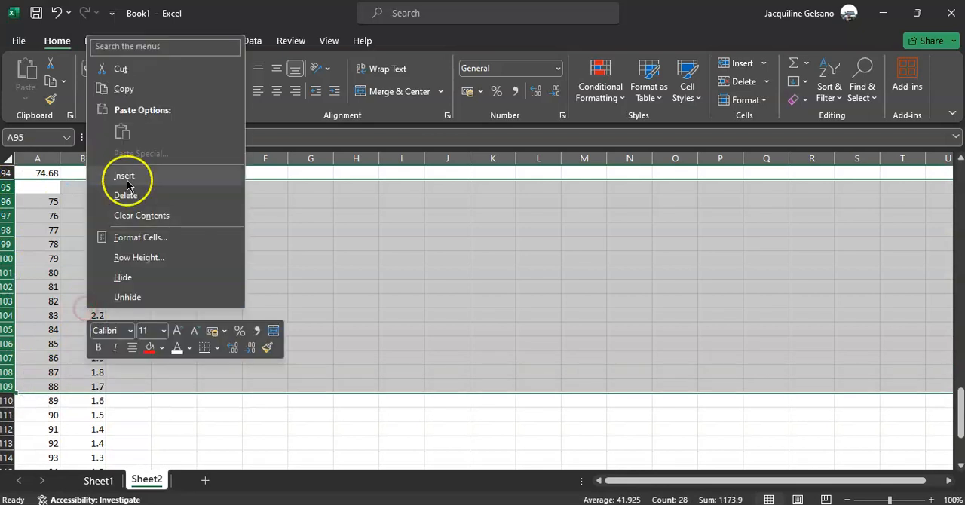
{"action": "left_click", "coordinate": [136, 187]}
{"action": "scroll", "coordinate": [156, 248], "scroll_direction": "up", "scroll_amount": 1}
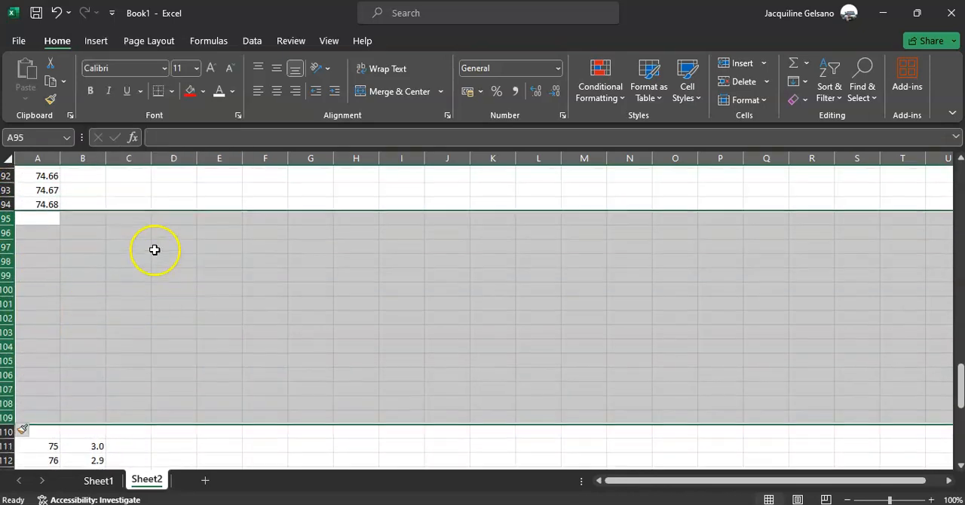
Extend the score series from A93:A94 down to 74.83 in A109.
{"action": "left_click", "coordinate": [54, 190]}
{"action": "left_click", "coordinate": [51, 200]}
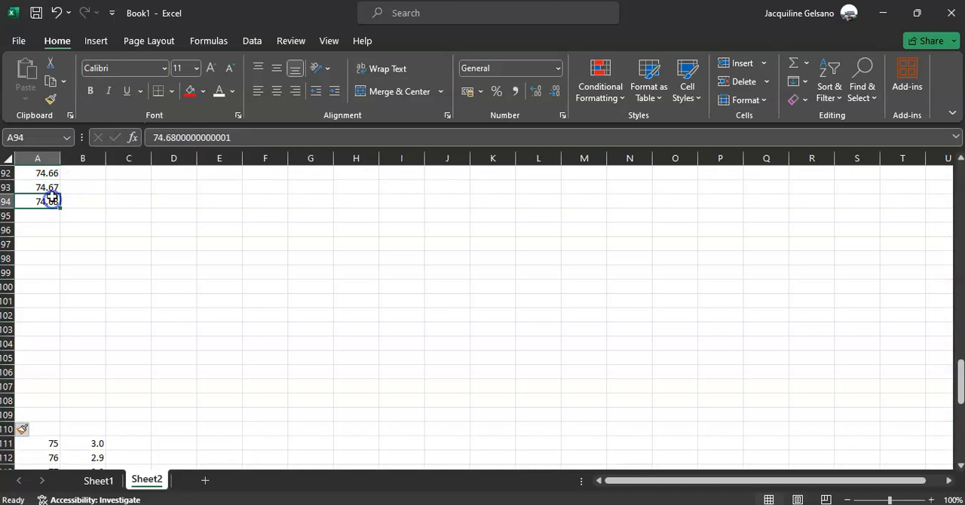
{"action": "left_click_drag", "start_coordinate": [51, 185], "coordinate": [61, 420]}
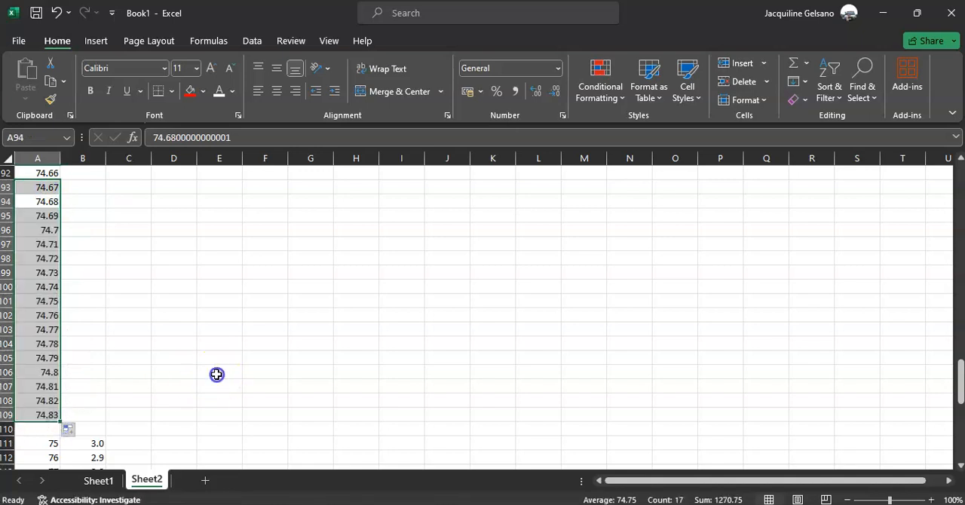
{"action": "left_click", "coordinate": [217, 372]}
Insert two batches of six blank rows at row 111, above score 75.
{"action": "scroll", "coordinate": [217, 373], "scroll_direction": "down", "scroll_amount": 6}
{"action": "scroll", "coordinate": [135, 286], "scroll_direction": "up", "scroll_amount": 2}
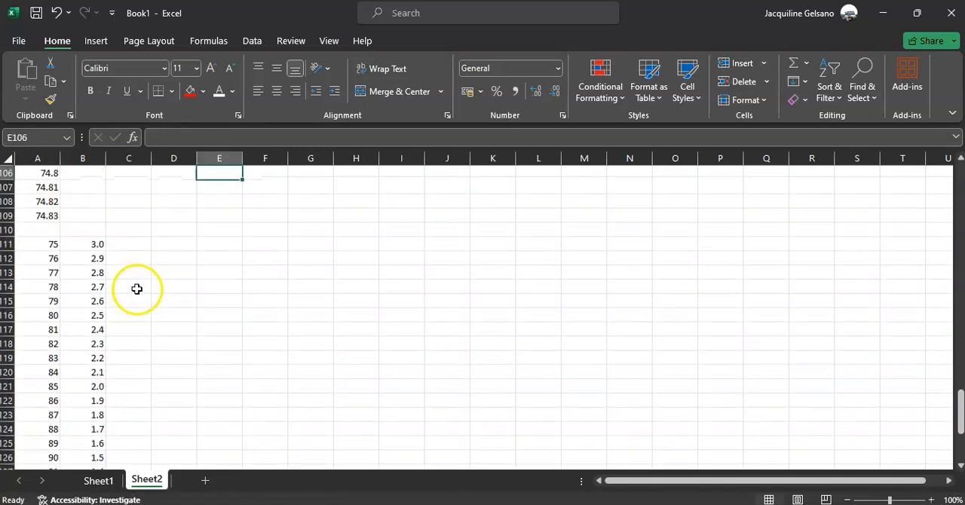
{"action": "left_click", "coordinate": [7, 244]}
{"action": "left_click_drag", "start_coordinate": [7, 373], "coordinate": [56, 311]}
{"action": "right_click", "coordinate": [56, 311]}
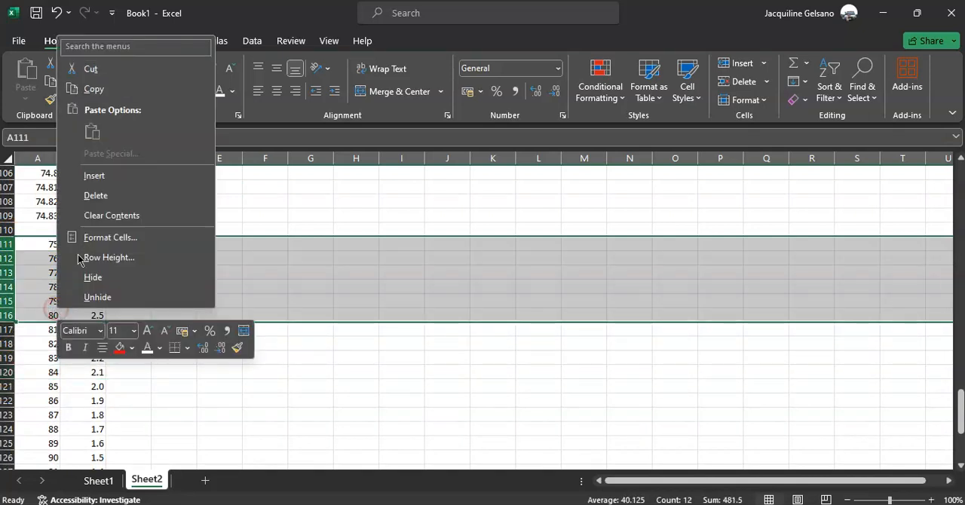
{"action": "left_click", "coordinate": [108, 174]}
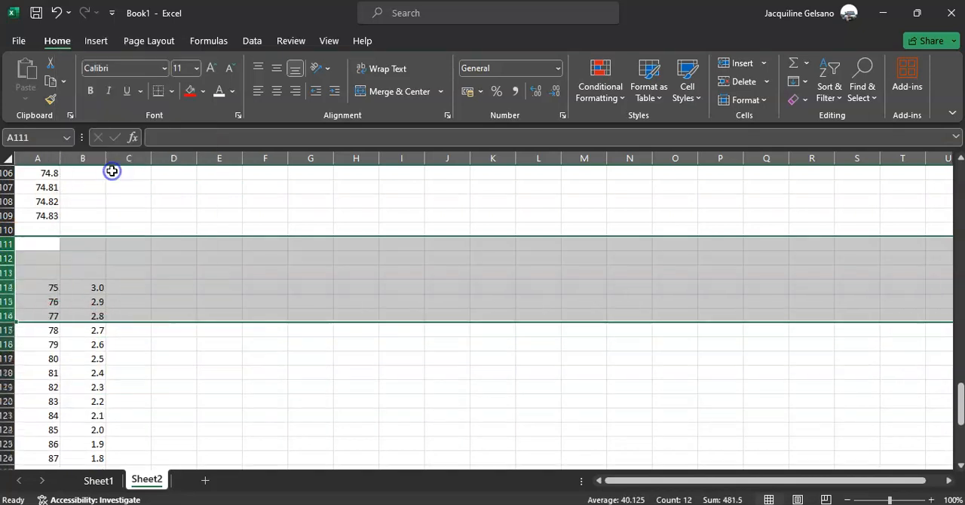
{"action": "right_click", "coordinate": [16, 246]}
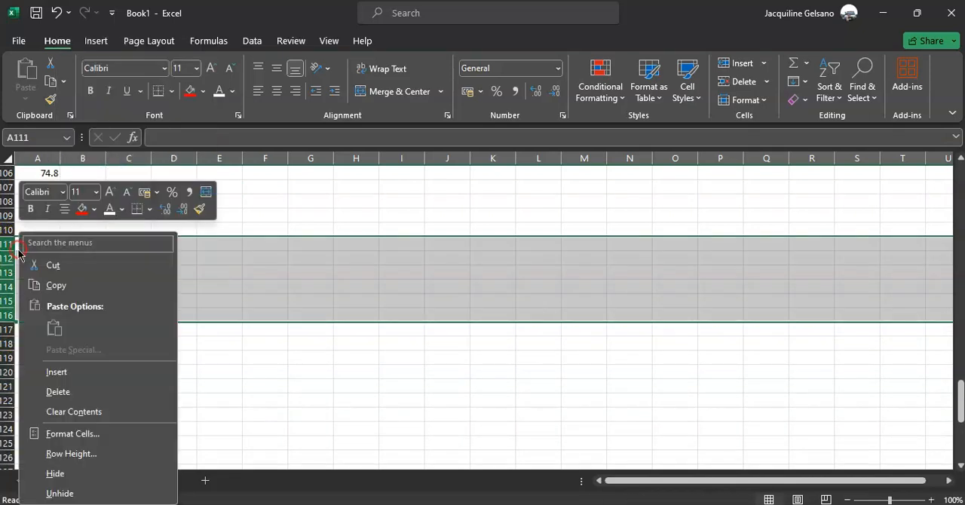
{"action": "left_click", "coordinate": [73, 372]}
Extend the score series from A108:A109 down to 74.95 in A121.
{"action": "left_click_drag", "start_coordinate": [124, 229], "coordinate": [47, 204]}
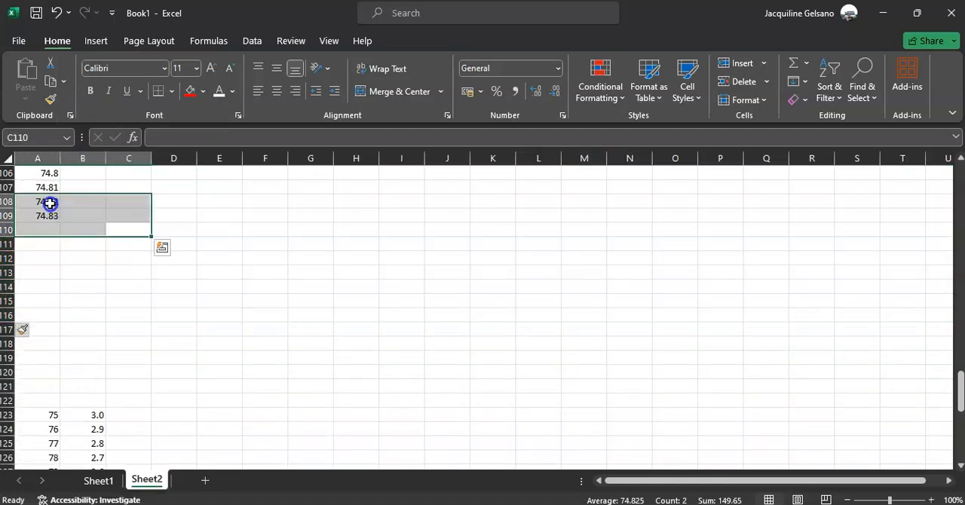
{"action": "left_click", "coordinate": [50, 203]}
{"action": "left_click", "coordinate": [49, 216], "text": "shift"}
{"action": "key", "text": "shift"}
{"action": "key", "text": "shift"}
{"action": "key", "text": "shift"}
{"action": "key", "text": "shift"}
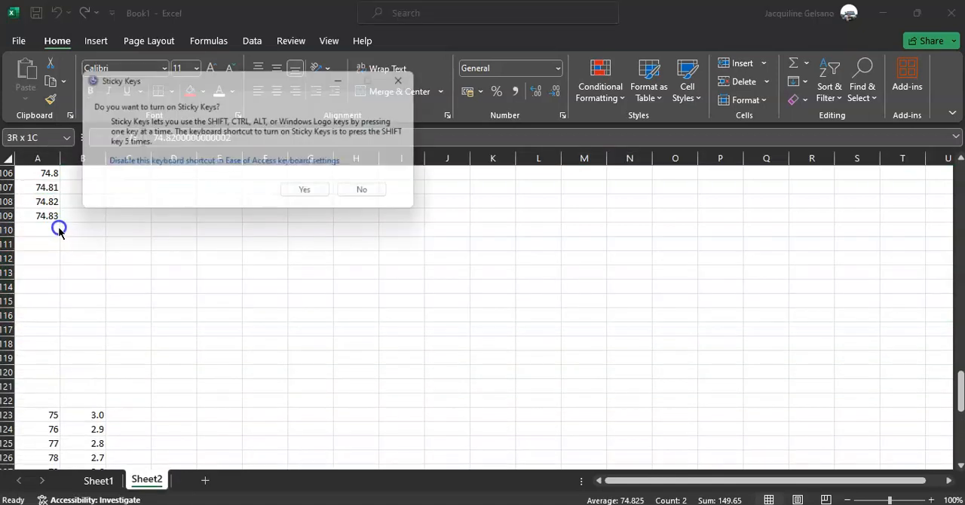
{"action": "key", "text": "Escape"}
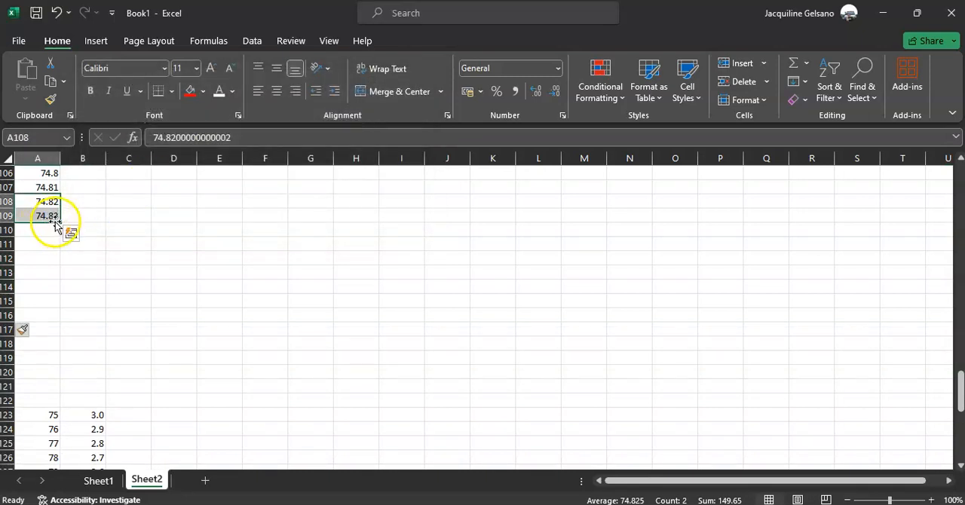
{"action": "left_click_drag", "start_coordinate": [59, 223], "coordinate": [53, 397]}
{"action": "left_click", "coordinate": [188, 346]}
Insert nine blank rows above score 75 at row 123 and extend the score series to 74.99 in A125.
{"action": "scroll", "coordinate": [188, 346], "scroll_direction": "down", "scroll_amount": 4}
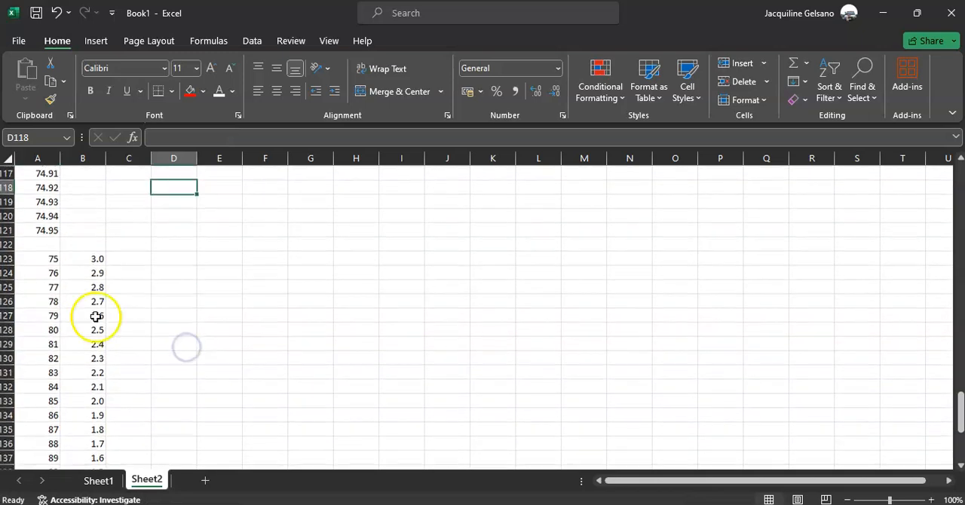
{"action": "left_click_drag", "start_coordinate": [10, 263], "coordinate": [8, 373]}
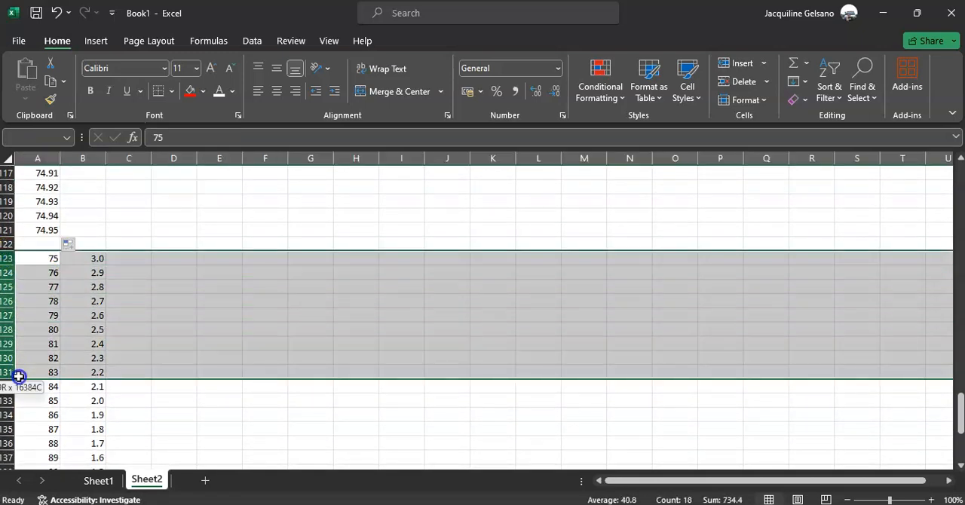
{"action": "right_click", "coordinate": [65, 324]}
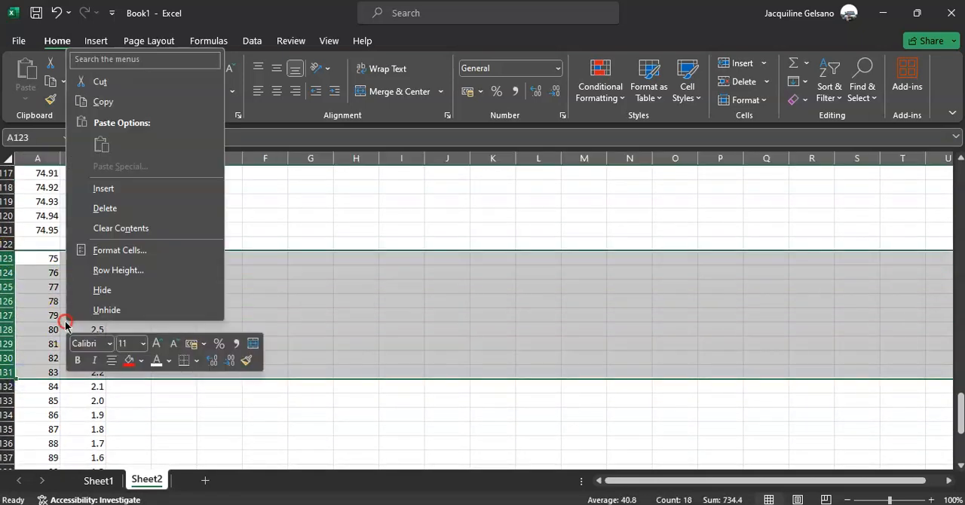
{"action": "left_click", "coordinate": [123, 189]}
{"action": "left_click", "coordinate": [49, 217]}
{"action": "left_click_drag", "start_coordinate": [49, 233], "coordinate": [56, 288]}
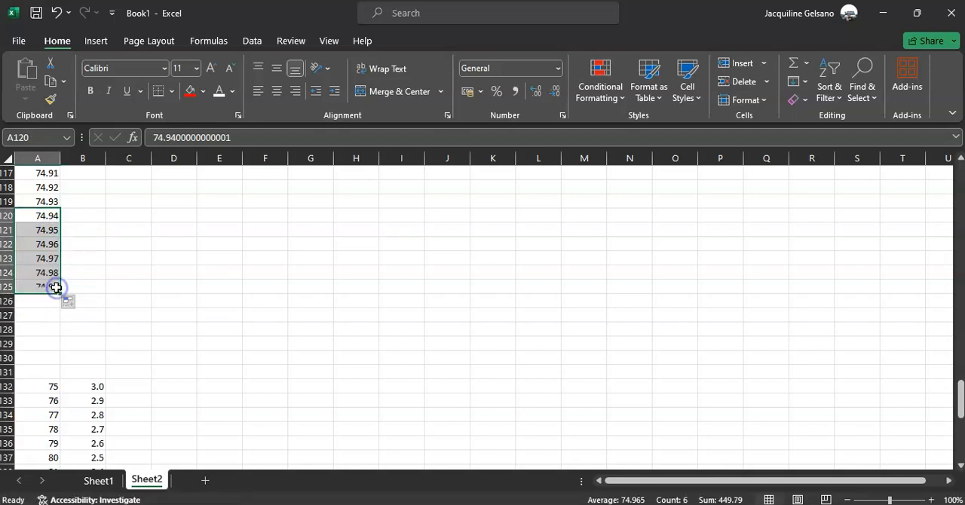
Delete the leftover blank rows 126 to 131 between scores 74.99 and 75.
{"action": "left_click", "coordinate": [11, 301]}
{"action": "left_click", "coordinate": [10, 373], "text": "shift"}
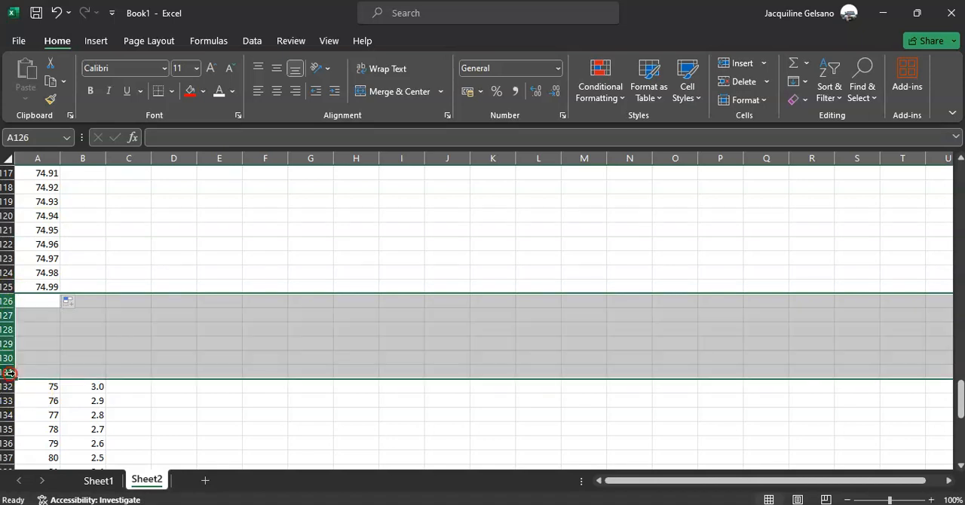
{"action": "right_click", "coordinate": [10, 373]}
{"action": "left_click", "coordinate": [80, 259]}
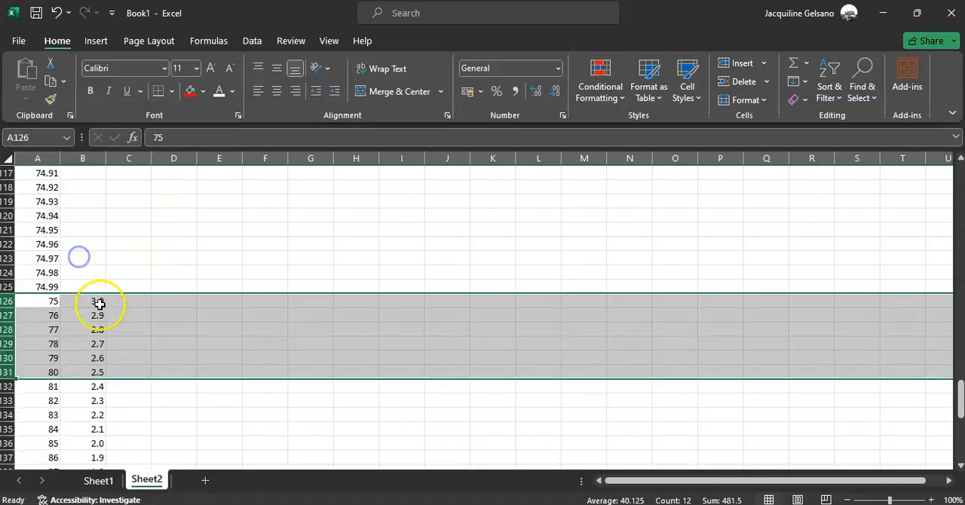
Copy the 3.0 rating of score 75 from B126 into B76:B125 for scores 74.5 to 74.99.
{"action": "left_click", "coordinate": [98, 303]}
{"action": "key", "text": "ctrl+c"}
{"action": "key", "text": "Up"}
{"action": "key", "text": "shift+Up"}
{"action": "key", "text": "shift+Up"}
{"action": "key", "text": "shift+Up"}
{"action": "key", "text": "shift+Up"}
{"action": "key", "text": "shift+Up"}
{"action": "key", "text": "shift+Up"}
{"action": "key", "text": "shift+Up"}
{"action": "key", "text": "shift+Up"}
{"action": "key", "text": "shift+Up"}
{"action": "key", "text": "shift+Up"}
{"action": "key", "text": "shift+Up"}
{"action": "key", "text": "shift+Up"}
{"action": "key", "text": "shift+Up"}
{"action": "key", "text": "shift+Up"}
{"action": "key", "text": "shift+Up"}
{"action": "key", "text": "shift+Up"}
{"action": "key", "text": "shift+Up"}
{"action": "key", "text": "shift+Up"}
{"action": "key", "text": "shift+Up"}
{"action": "key", "text": "shift+Up"}
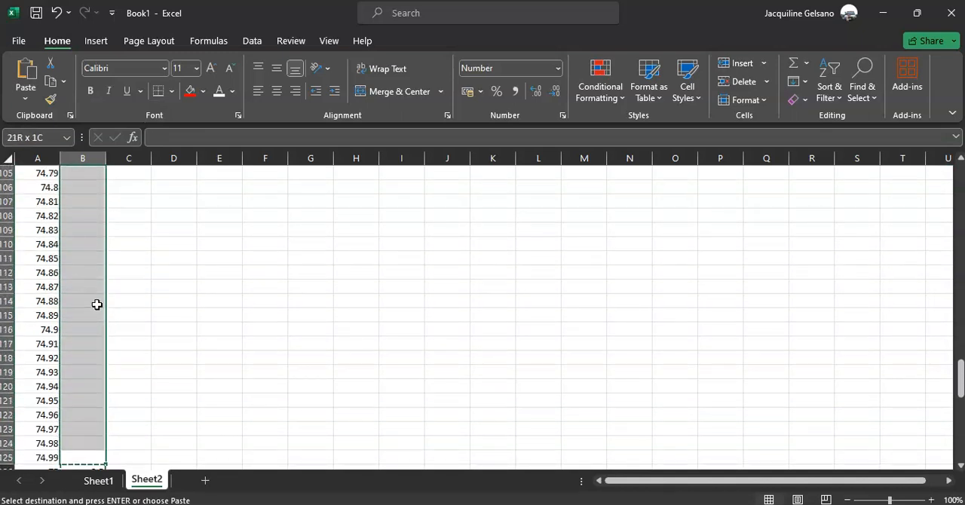
{"action": "key", "text": "shift+Up"}
{"action": "key", "text": "shift+Up"}
{"action": "key", "text": "shift+Up"}
{"action": "key", "text": "shift+Up"}
{"action": "key", "text": "shift+Up"}
{"action": "key", "text": "shift+Up"}
{"action": "key", "text": "shift+Up"}
{"action": "key", "text": "shift+Up"}
{"action": "key", "text": "shift+Up"}
{"action": "key", "text": "shift+Up"}
{"action": "key", "text": "shift+Up"}
{"action": "key", "text": "shift+Up"}
{"action": "key", "text": "shift+Up"}
{"action": "key", "text": "shift+Up"}
{"action": "key", "text": "shift+Up"}
{"action": "key", "text": "shift+Up"}
{"action": "key", "text": "shift+Up"}
{"action": "key", "text": "shift+Up"}
{"action": "key", "text": "shift+Up"}
{"action": "key", "text": "shift+Up"}
{"action": "key", "text": "shift+Up"}
{"action": "key", "text": "shift+Up"}
{"action": "key", "text": "shift+Up"}
{"action": "key", "text": "shift+Up"}
{"action": "key", "text": "shift+Up"}
{"action": "key", "text": "shift+Down"}
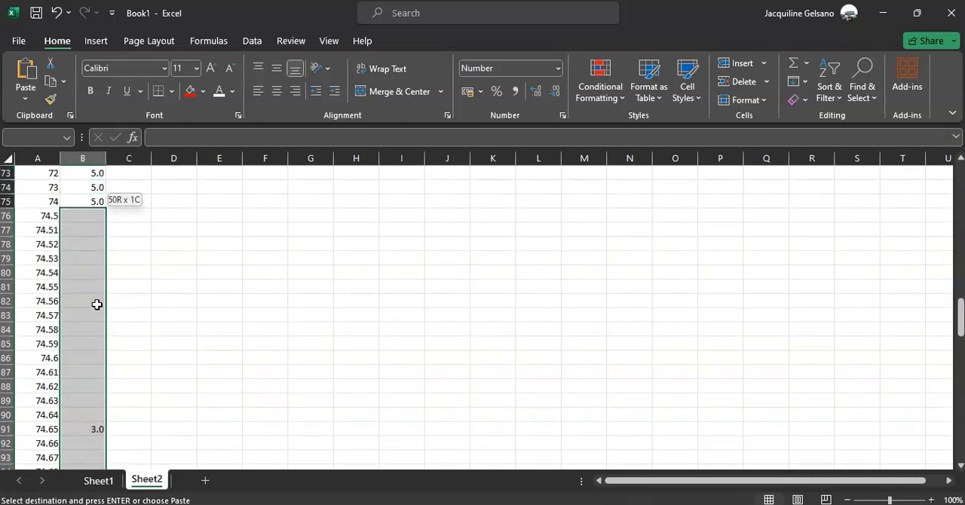
{"action": "key", "text": "shift+Down"}
{"action": "key", "text": "ctrl+v"}
{"action": "key", "text": "Up"}
{"action": "key", "text": "Up"}
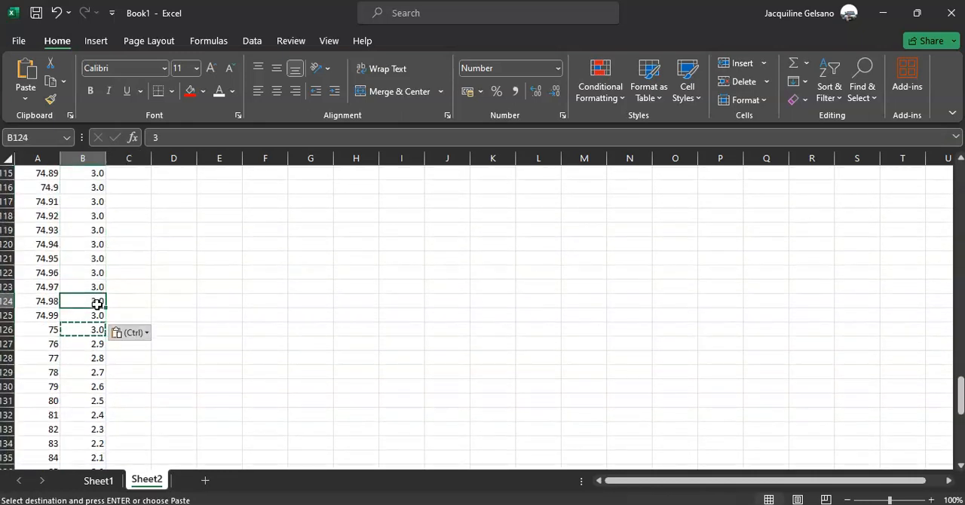
{"action": "key", "text": "ctrl+Up"}
{"action": "key", "text": "Up"}
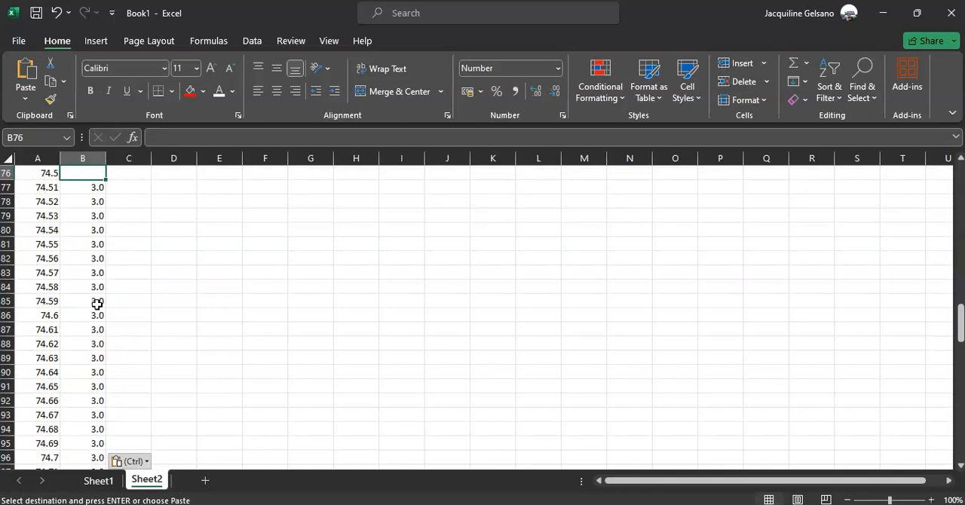
{"action": "key", "text": "Down"}
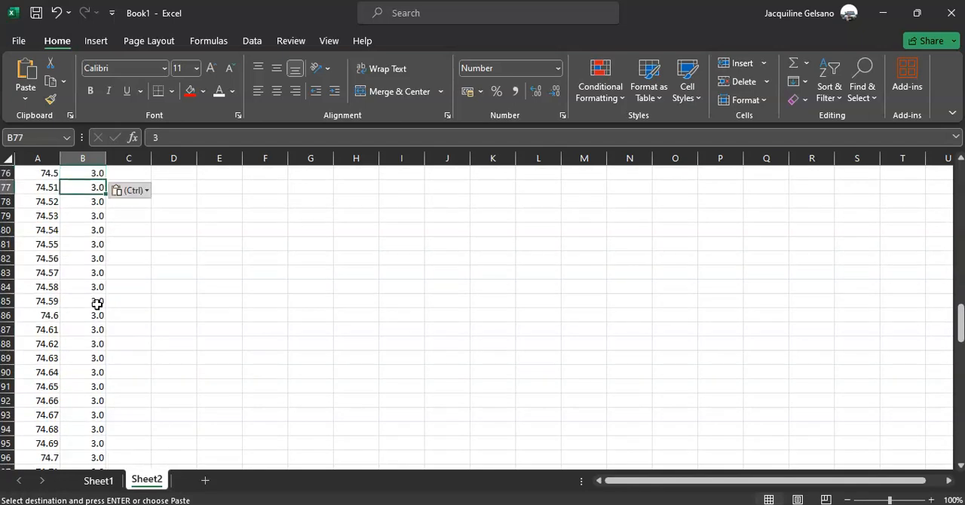
On Sheet1, change the score in H5 to 74.62.
{"action": "left_click", "coordinate": [98, 480]}
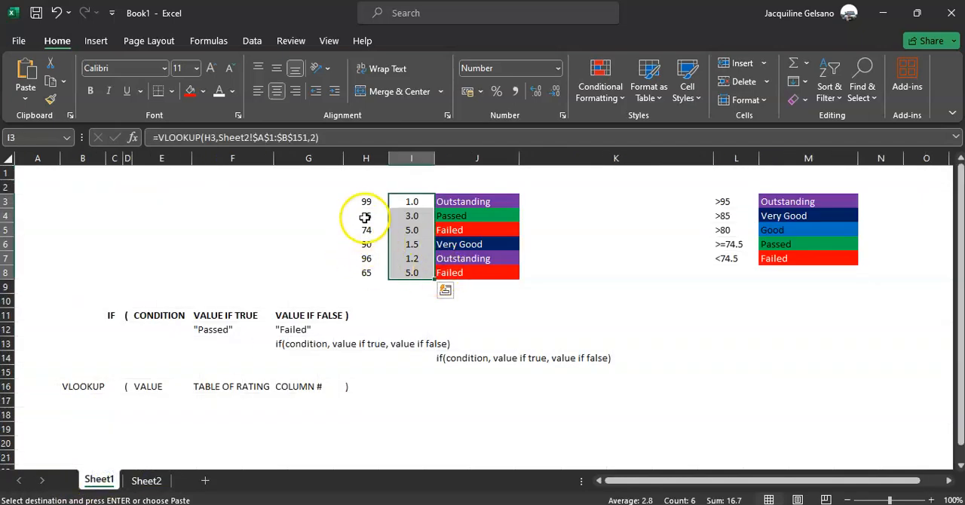
{"action": "left_click", "coordinate": [367, 229]}
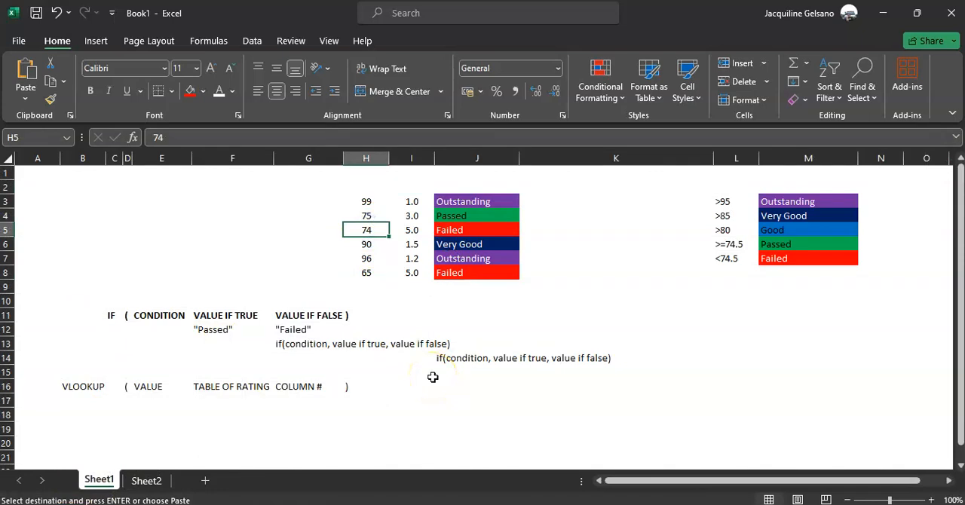
{"action": "type", "text": "74.62"}
{"action": "key", "text": "Return"}
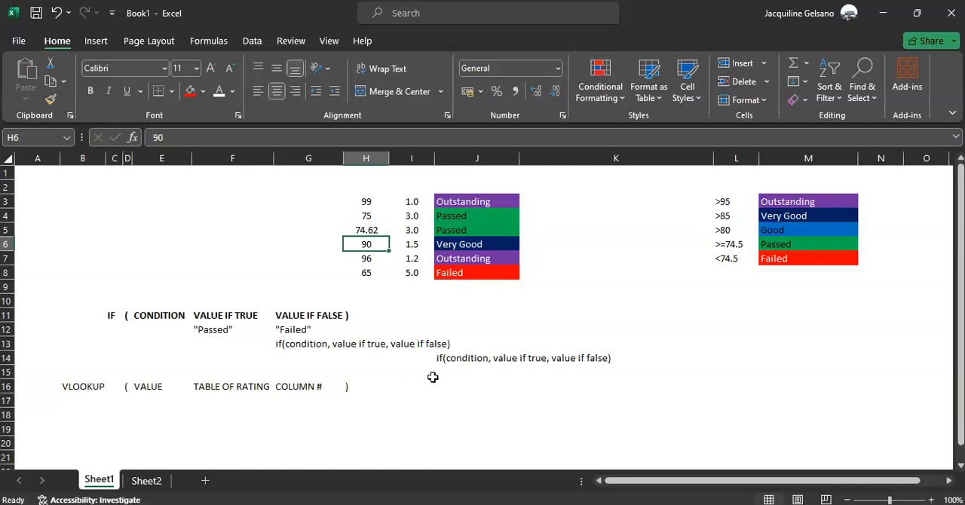
Try a score of 74.48 in H5 and undo that entry.
{"action": "key", "text": "Up"}
{"action": "type", "text": "74."}
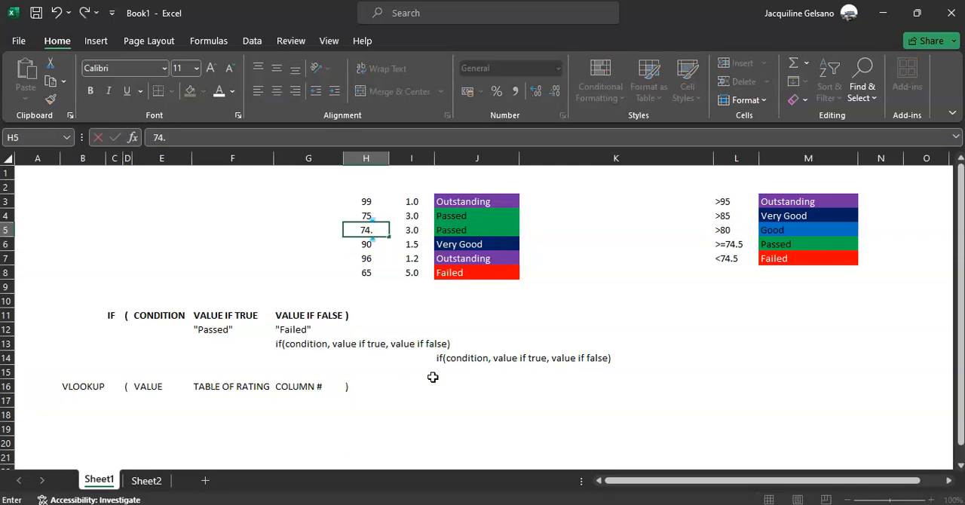
{"action": "type", "text": "48"}
{"action": "key", "text": "Return"}
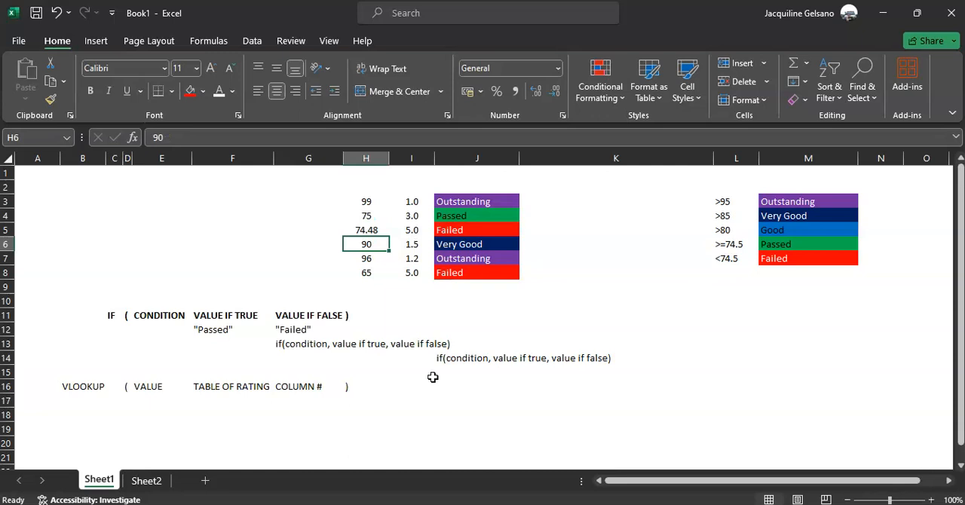
{"action": "key", "text": "ctrl+z"}
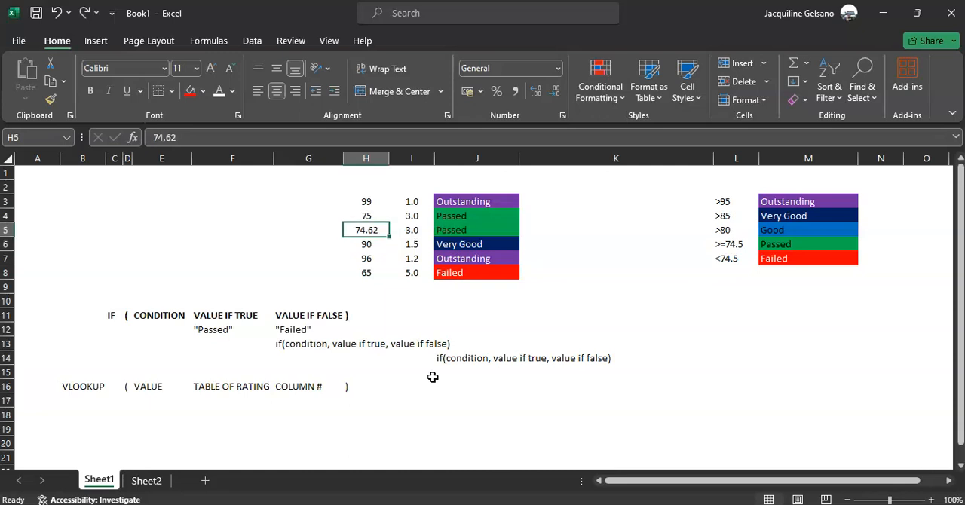
Examine the VLOOKUP formulas in I5 and I3 and the score in H5.
{"action": "left_click", "coordinate": [413, 232]}
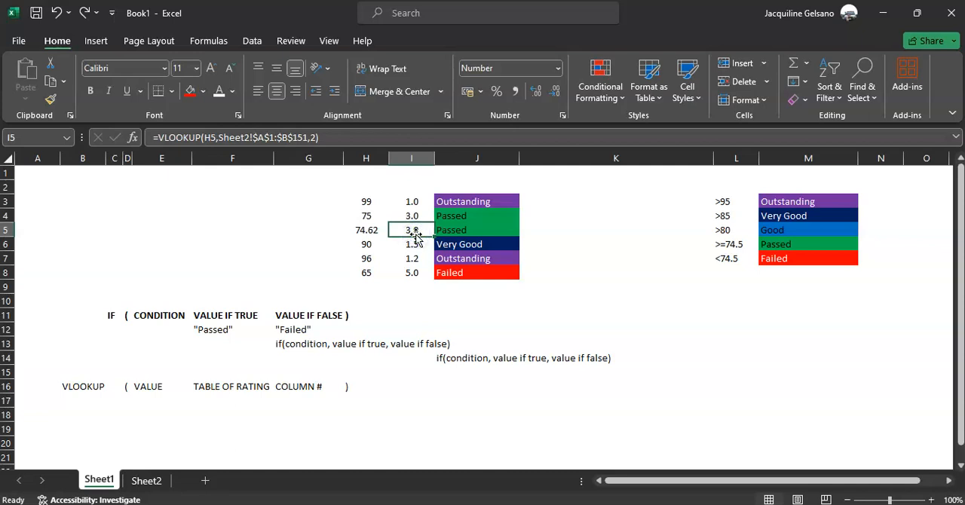
{"action": "left_click", "coordinate": [362, 232]}
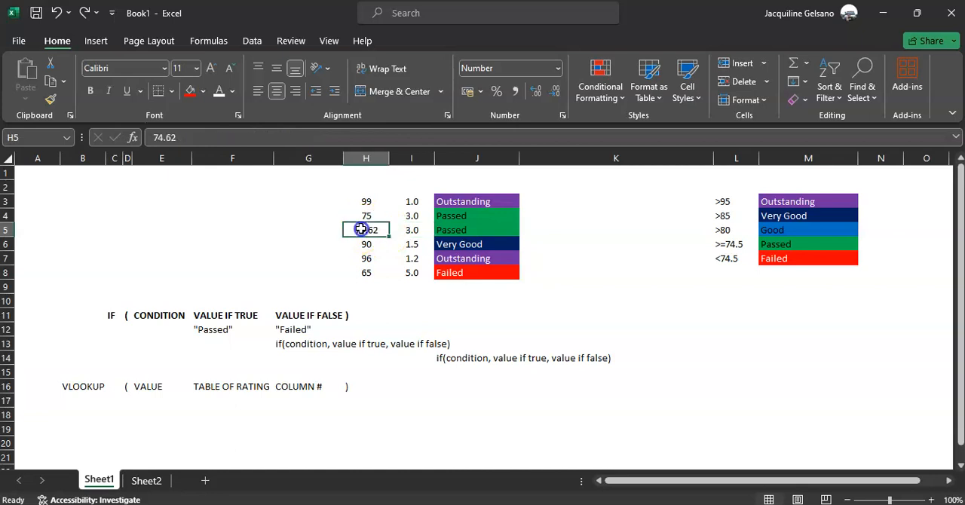
{"action": "left_click", "coordinate": [419, 232]}
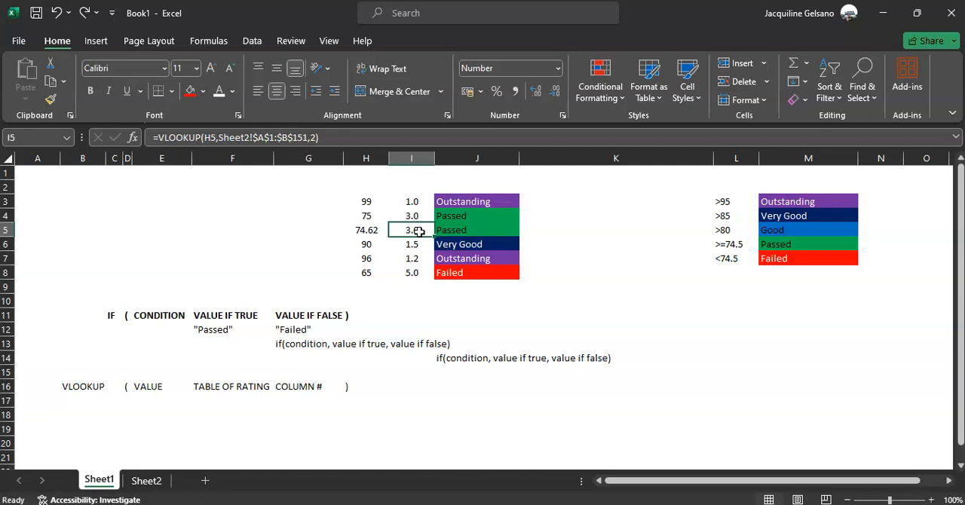
{"action": "left_click", "coordinate": [411, 202]}
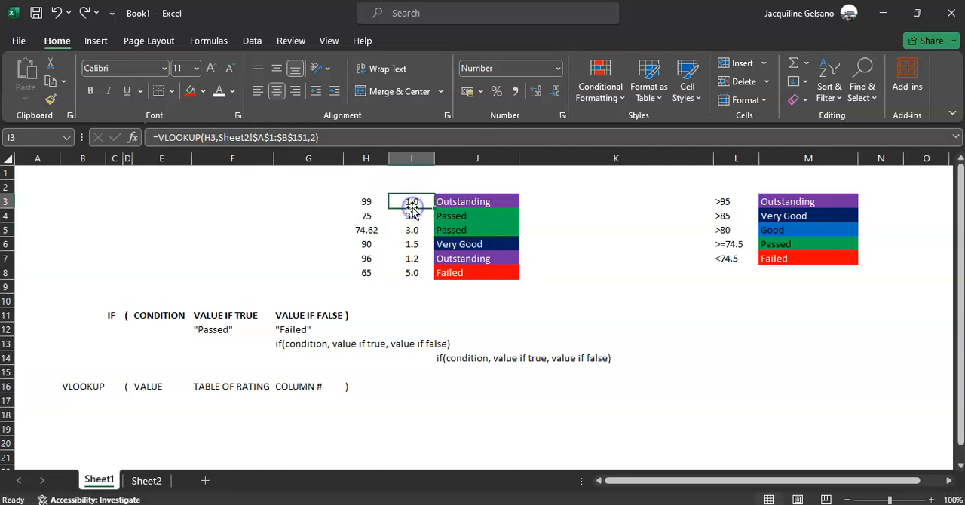